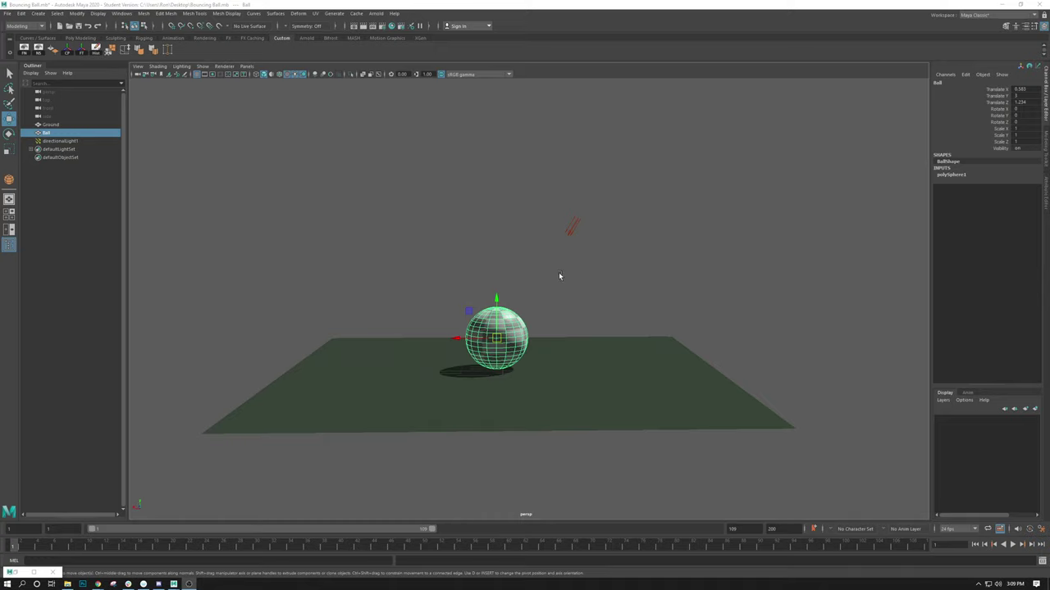
Tilt the view down onto the ground plane and select the ball
{"action": "left_click_drag", "start_coordinate": [604, 242], "coordinate": [591, 267], "text": "alt"}
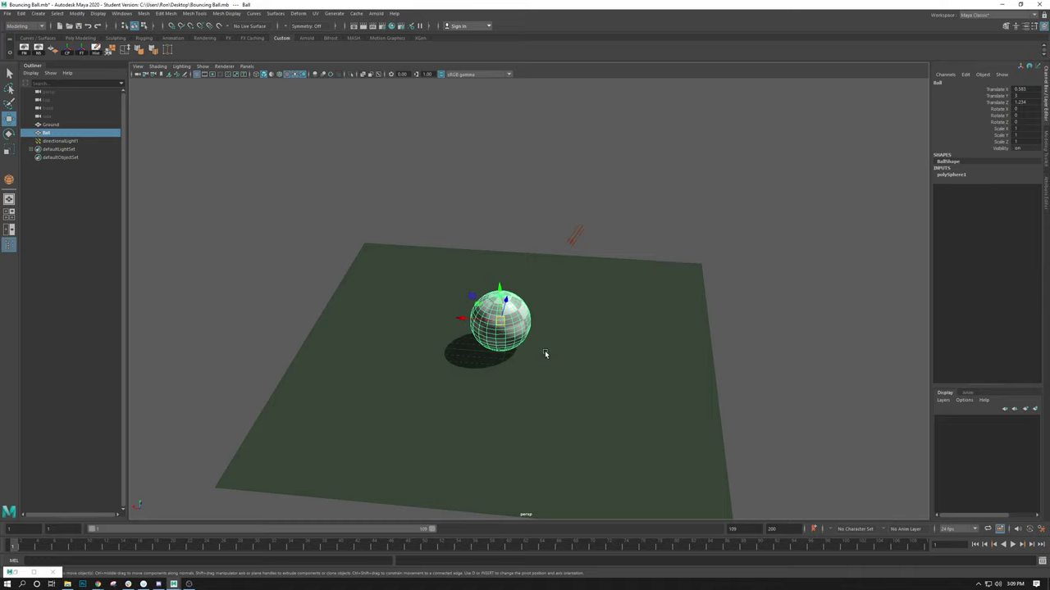
{"action": "left_click", "coordinate": [671, 205]}
{"action": "left_click_drag", "start_coordinate": [552, 342], "coordinate": [569, 323], "text": "alt"}
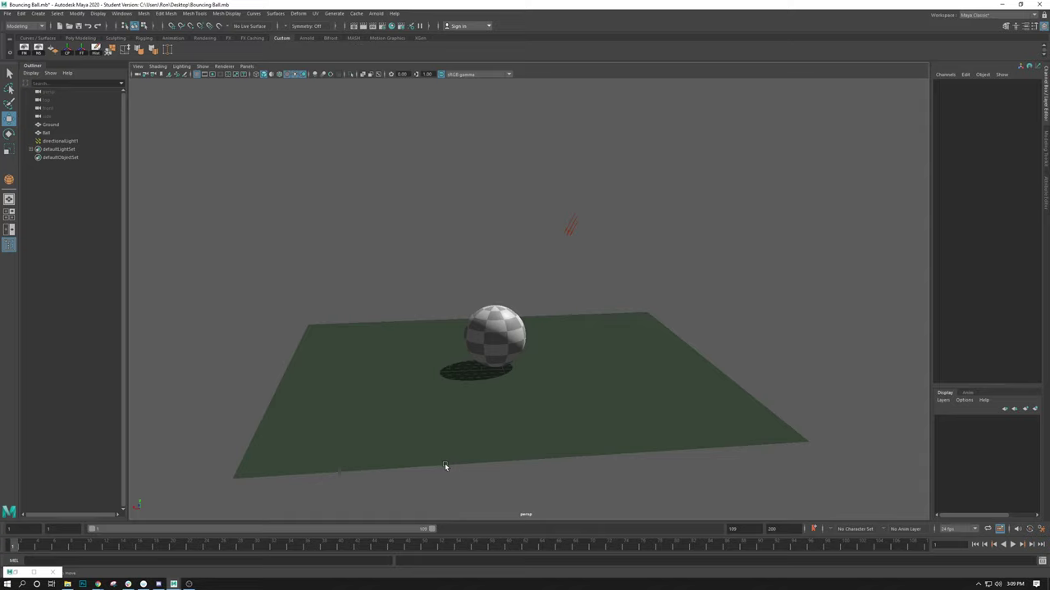
{"action": "left_click", "coordinate": [509, 349]}
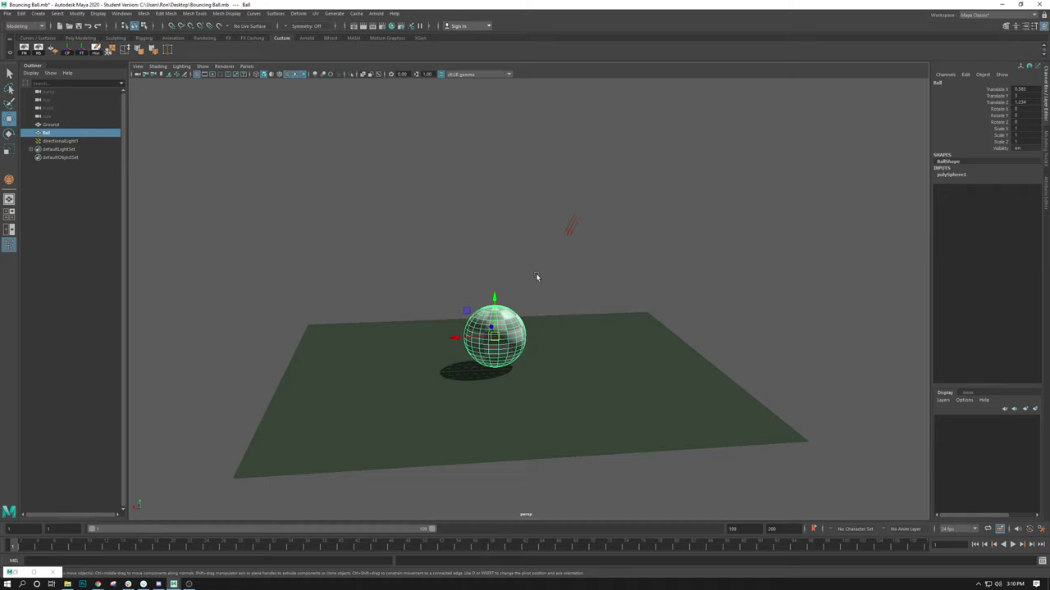
{"action": "left_click", "coordinate": [540, 276]}
{"action": "left_click", "coordinate": [510, 331]}
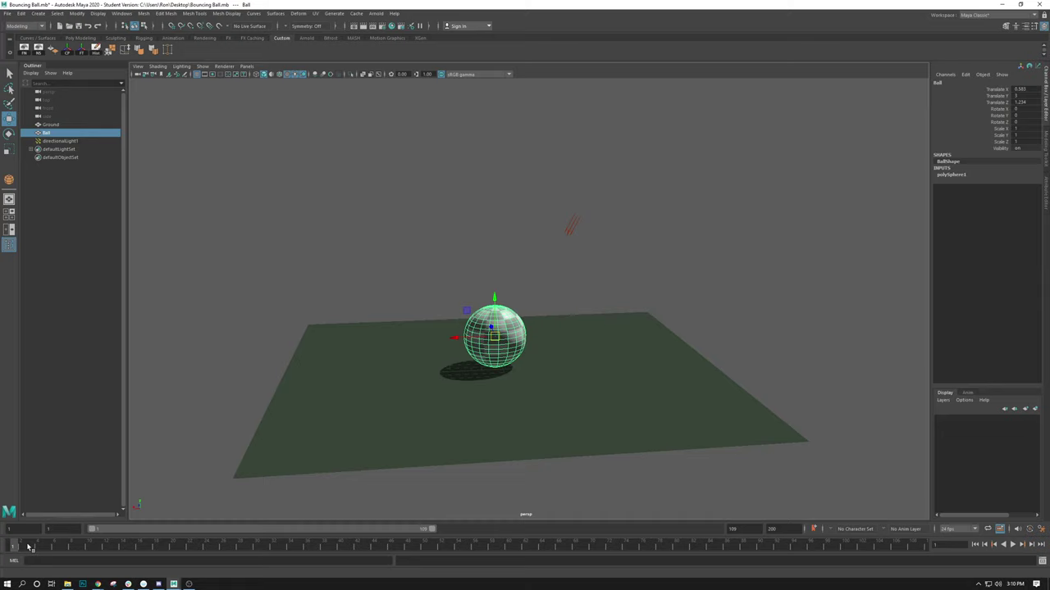
Try keying the ball's position, rotation, scale and all channels, undoing each key
{"action": "key", "text": "shift+w"}
{"action": "key", "text": "ctrl+z"}
{"action": "key", "text": "shift+e"}
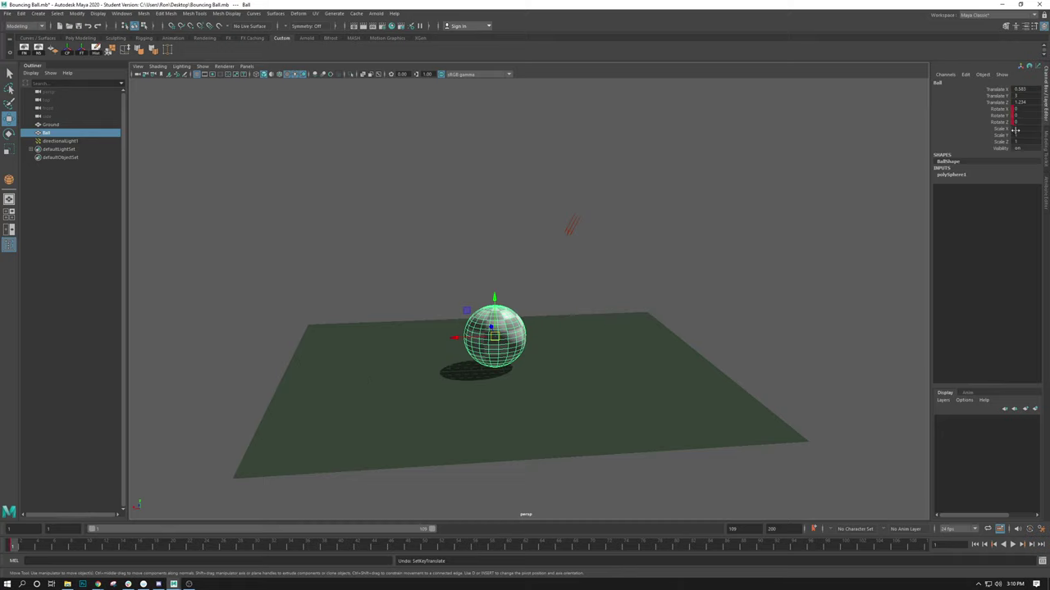
{"action": "key", "text": "ctrl+z"}
{"action": "key", "text": "shift+r"}
{"action": "key", "text": "ctrl+z"}
{"action": "right_click", "coordinate": [995, 97]}
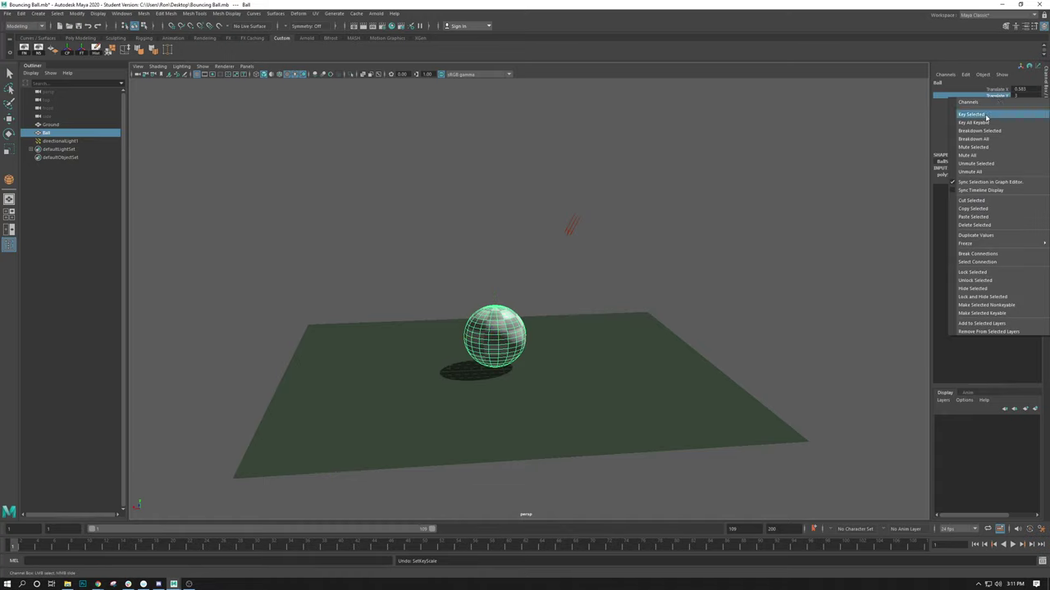
{"action": "left_click", "coordinate": [998, 96]}
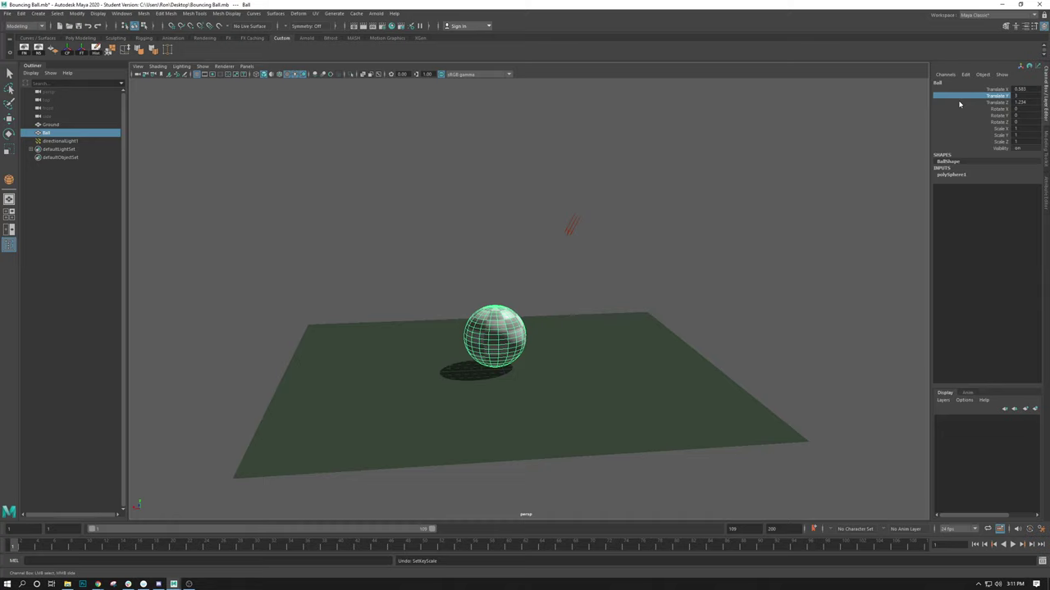
{"action": "key", "text": "s"}
{"action": "key", "text": "ctrl+z"}
Raise the ball straight up to Translate Y 24
{"action": "left_click_drag", "start_coordinate": [313, 452], "coordinate": [259, 495], "text": "alt"}
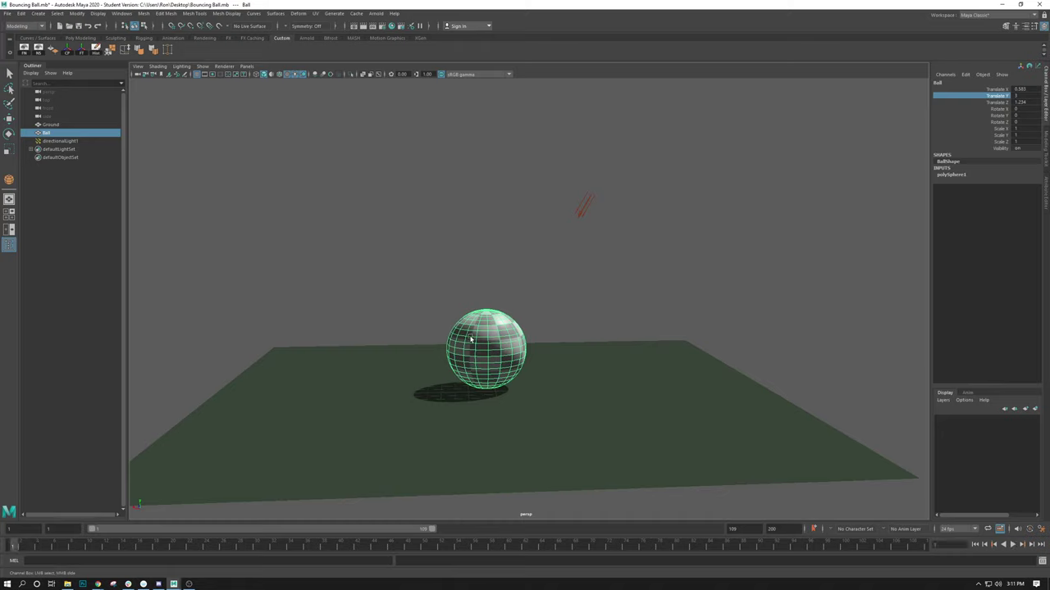
{"action": "key", "text": "e"}
{"action": "key", "text": "r"}
{"action": "key", "text": "w"}
{"action": "scroll", "coordinate": [350, 317], "scroll_direction": "down", "scroll_amount": 3}
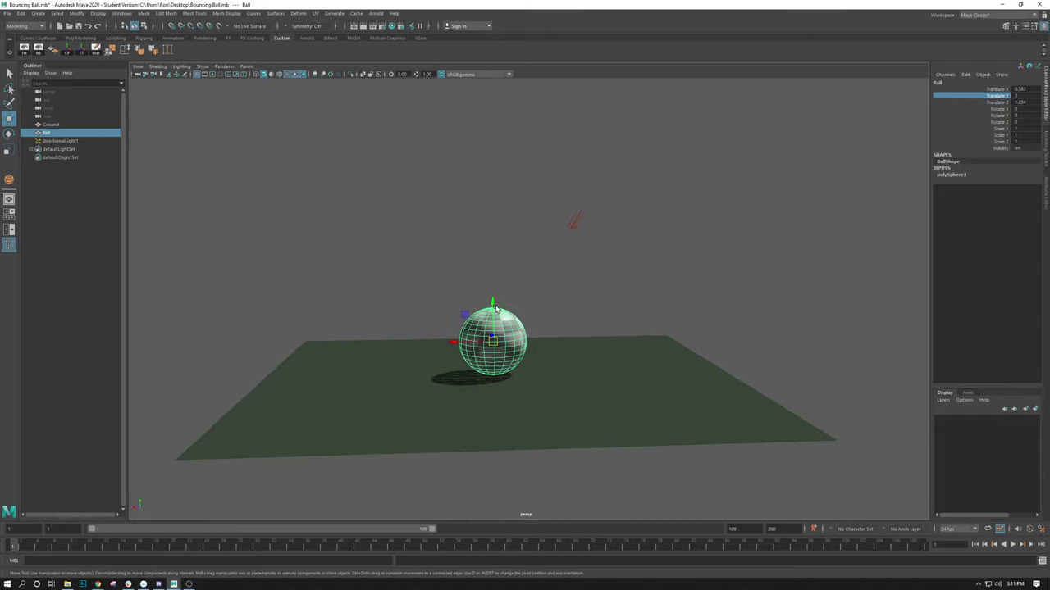
{"action": "left_click_drag", "start_coordinate": [495, 308], "coordinate": [496, 159]}
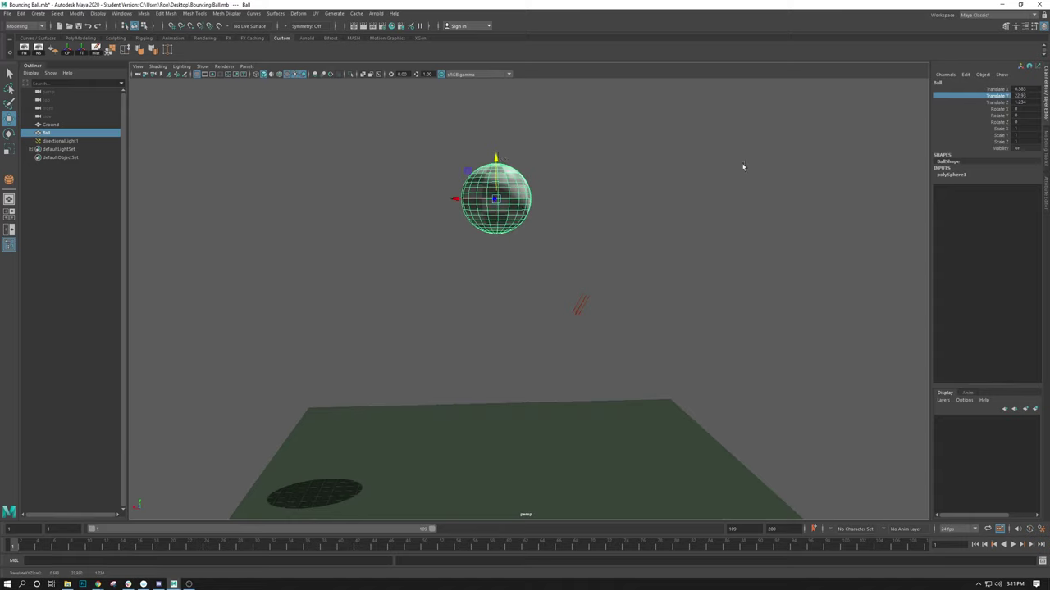
{"action": "double_click", "coordinate": [1018, 95]}
{"action": "type", "text": "24"}
{"action": "key", "text": "Return"}
Key the ball's Translate Y of 24 at frame 1 with Key Selected
{"action": "left_click_drag", "start_coordinate": [574, 283], "coordinate": [534, 211], "text": "alt"}
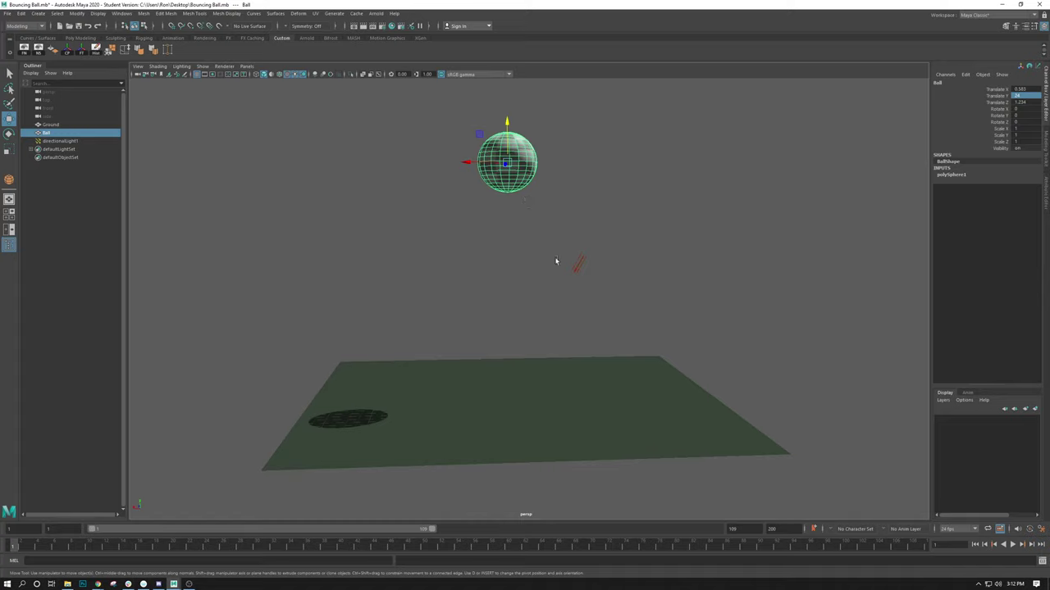
{"action": "right_click", "coordinate": [997, 101]}
{"action": "left_click", "coordinate": [996, 114]}
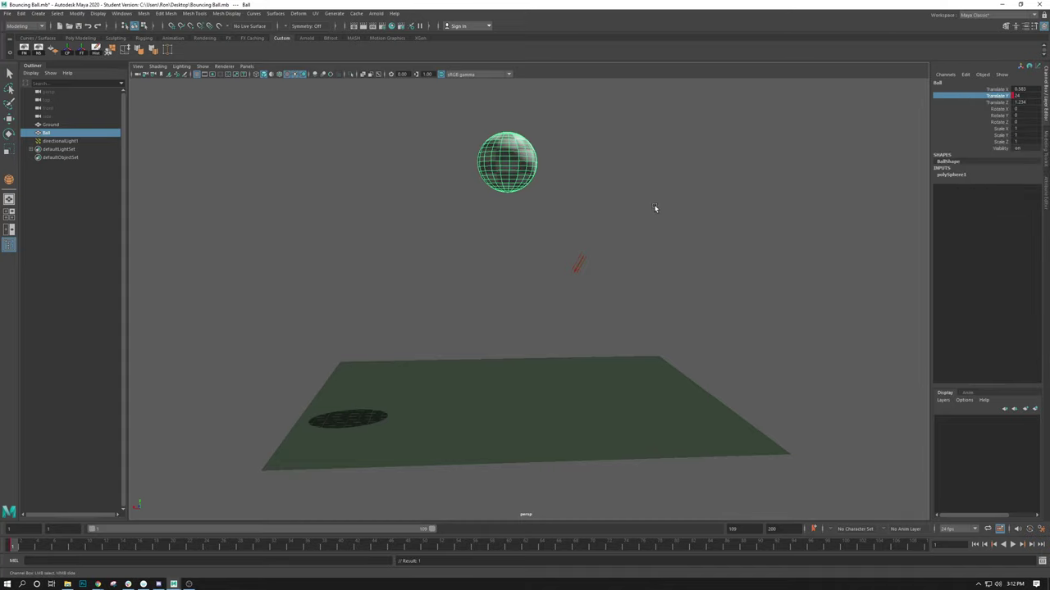
Drag the ball down, then step the time slider through frames 12 and 11 to 13
{"action": "left_click_drag", "start_coordinate": [654, 297], "coordinate": [467, 389], "text": "alt"}
{"action": "key", "text": "w"}
{"action": "scroll", "coordinate": [512, 193], "scroll_direction": "up", "scroll_amount": 1}
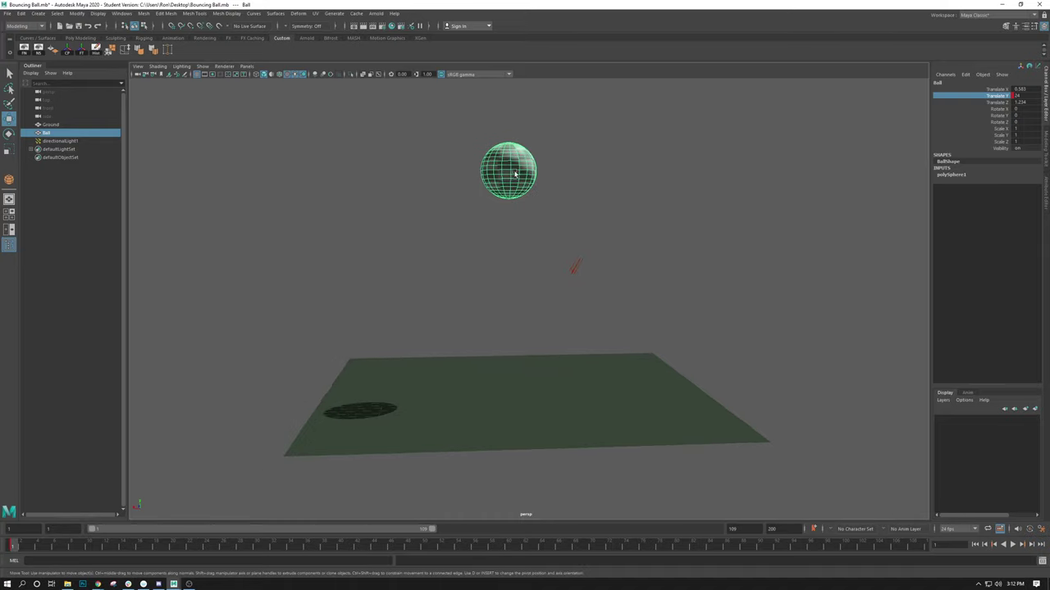
{"action": "left_click_drag", "start_coordinate": [508, 137], "coordinate": [508, 327]}
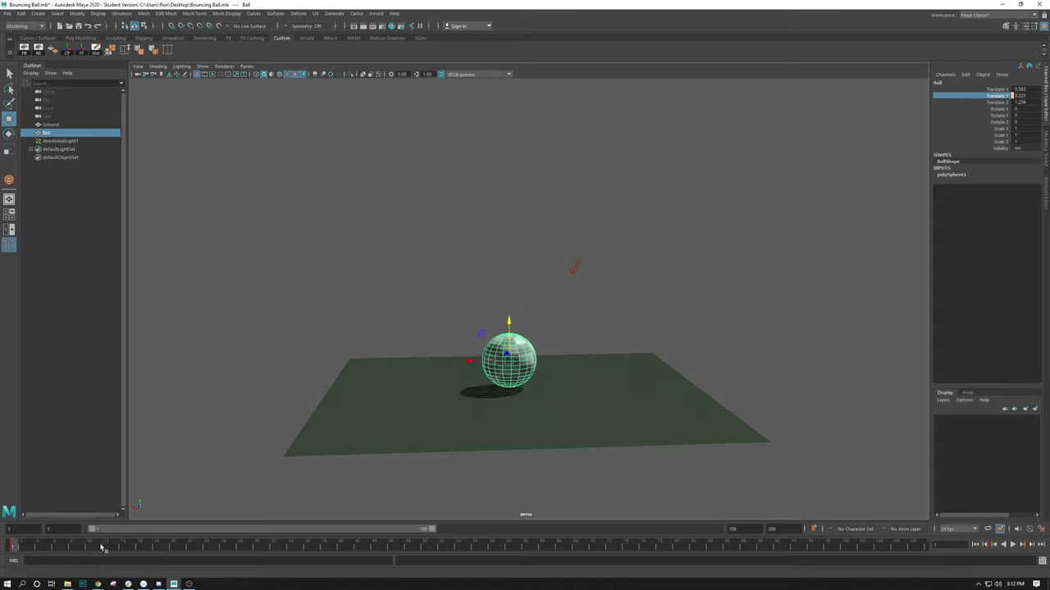
{"action": "left_click", "coordinate": [105, 545]}
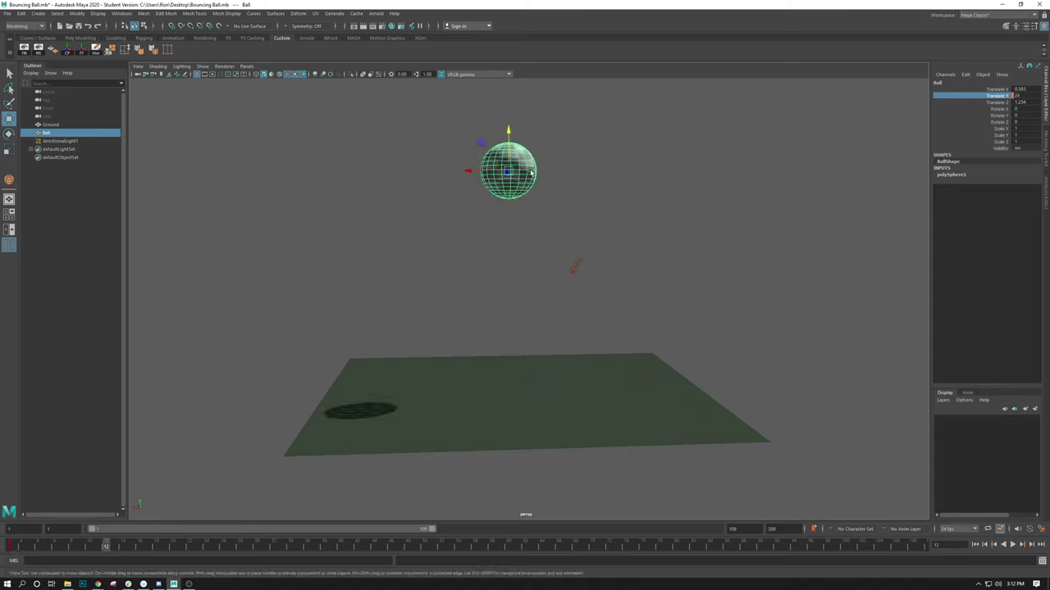
{"action": "left_click", "coordinate": [98, 546]}
{"action": "left_click", "coordinate": [111, 555]}
Set the current frame back to 12 on the time slider
{"action": "left_click", "coordinate": [106, 548]}
Scrub the time slider back to frame 1
{"action": "left_click_drag", "start_coordinate": [79, 548], "coordinate": [11, 554]}
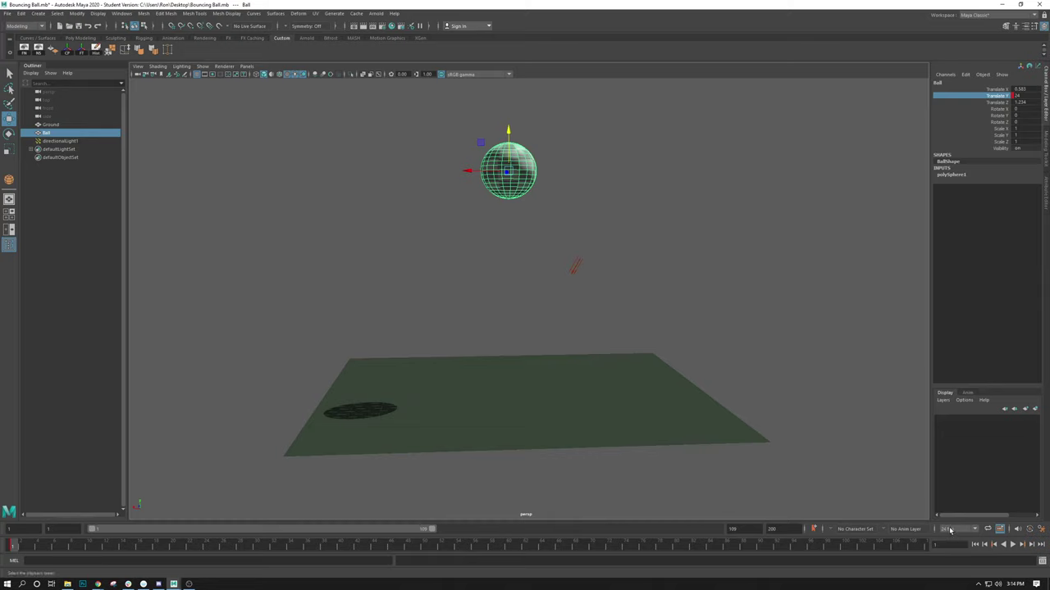
{"action": "left_click", "coordinate": [951, 531]}
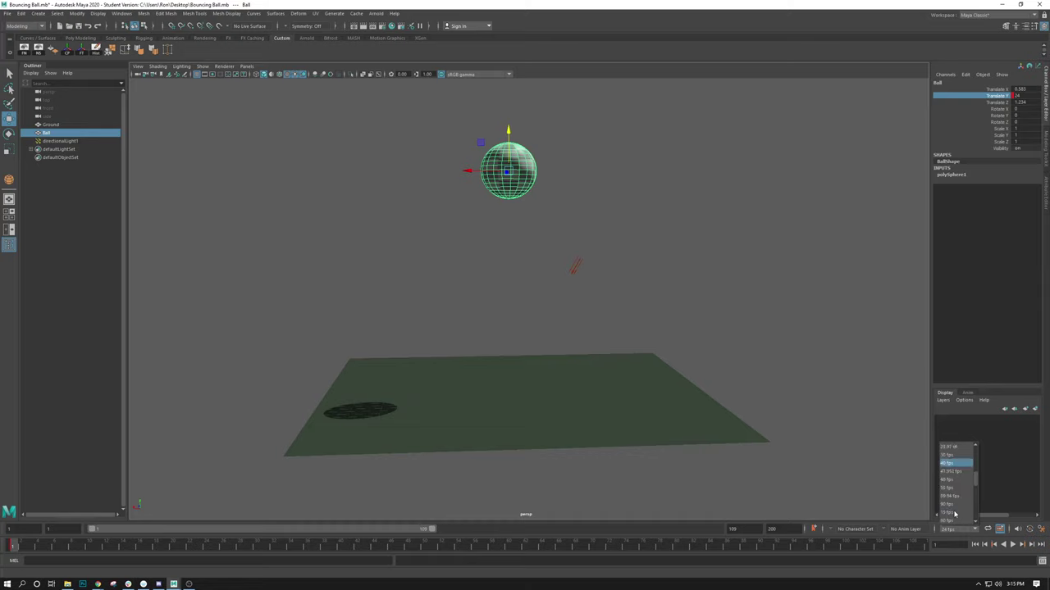
{"action": "scroll", "coordinate": [953, 500], "scroll_direction": "up", "scroll_amount": 2}
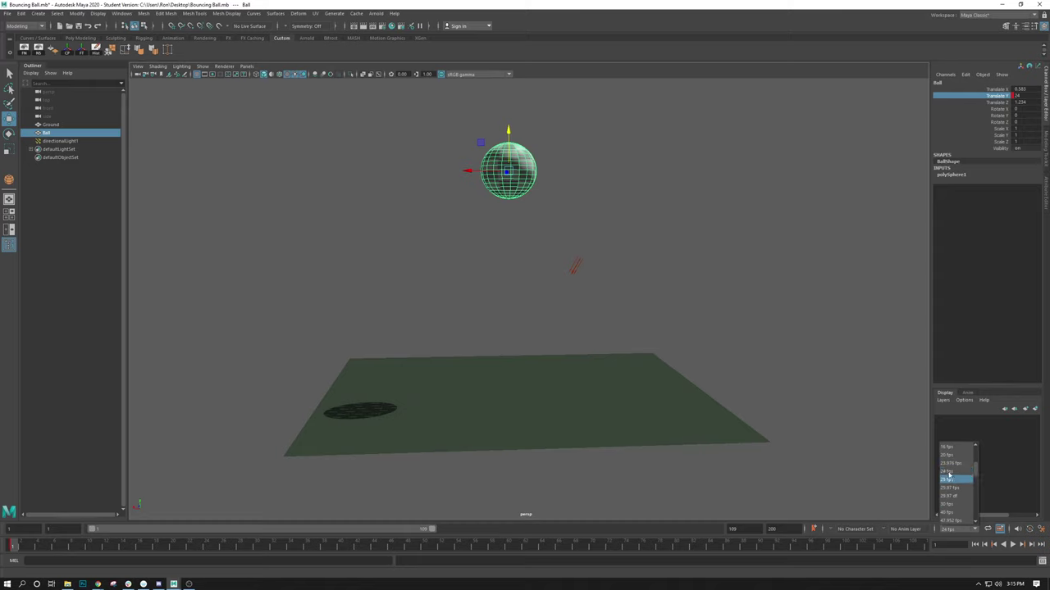
{"action": "left_click", "coordinate": [948, 472]}
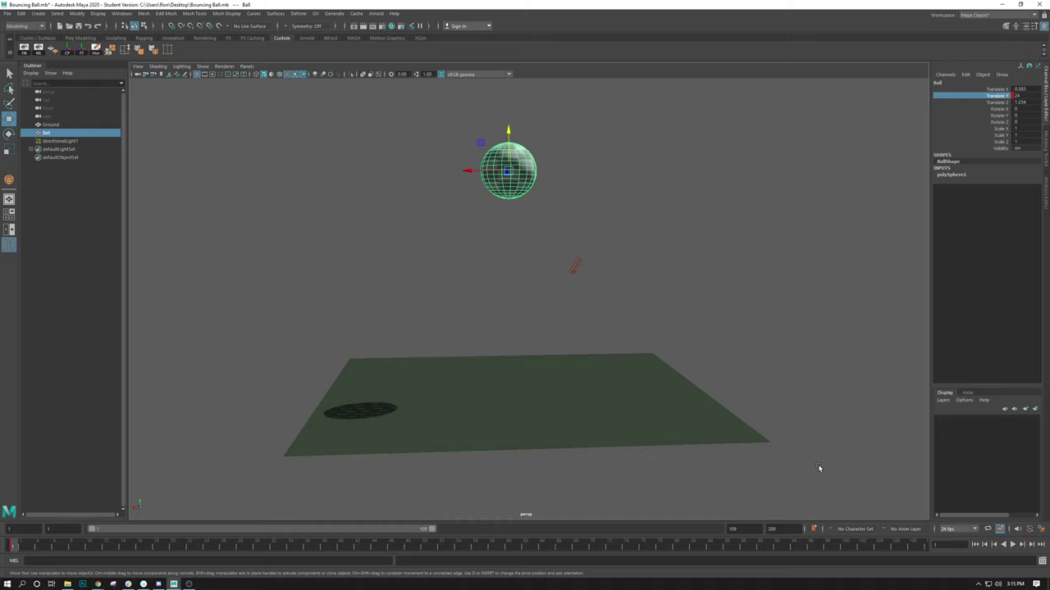
Jump to frame 12 and drag the ball down onto the ground plane
{"action": "left_click", "coordinate": [106, 546]}
{"action": "left_click_drag", "start_coordinate": [513, 135], "coordinate": [535, 333]}
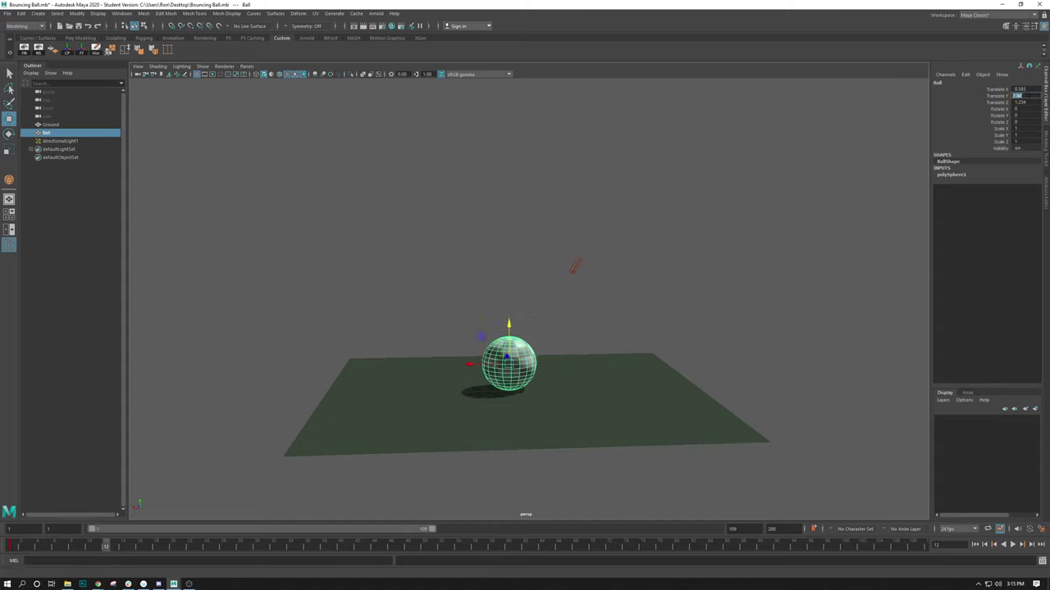
Enter Translate Y 1, key it at frame 12, and scrub back to preview the fall
{"action": "type", "text": "1"}
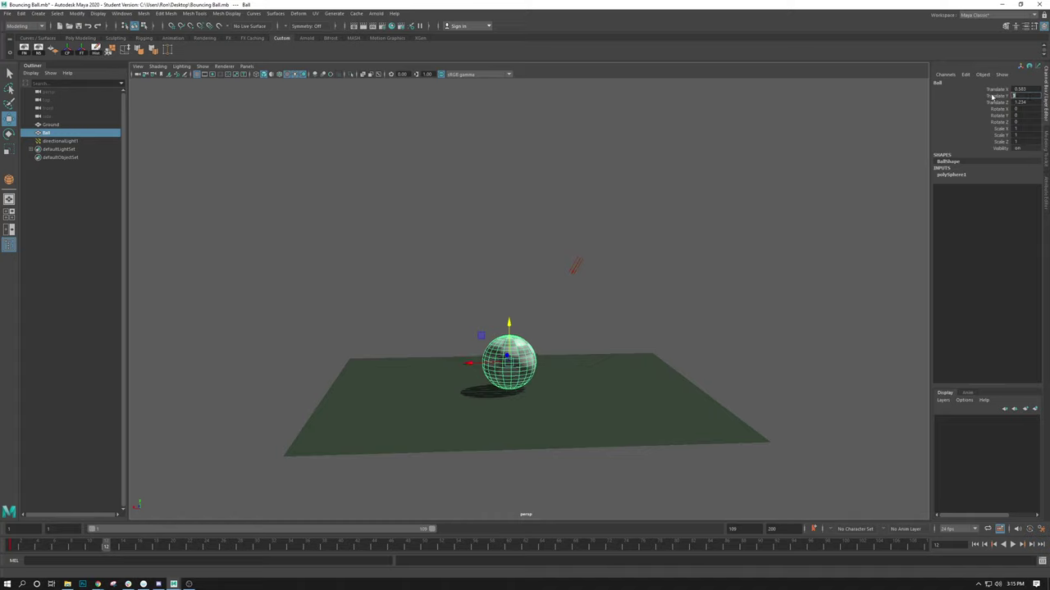
{"action": "left_click", "coordinate": [992, 97]}
{"action": "right_click", "coordinate": [993, 97]}
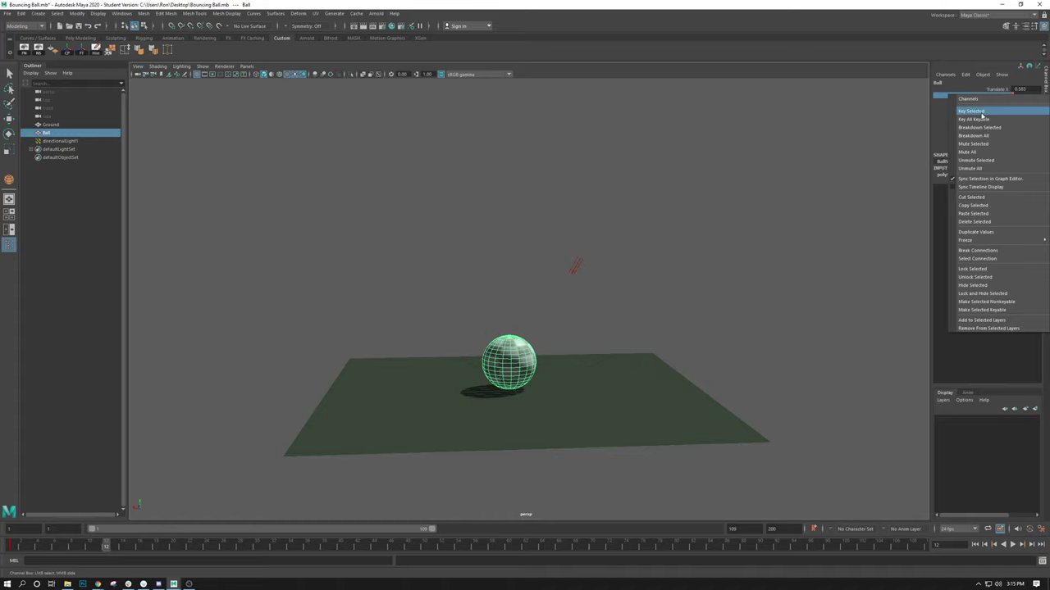
{"action": "left_click", "coordinate": [981, 113]}
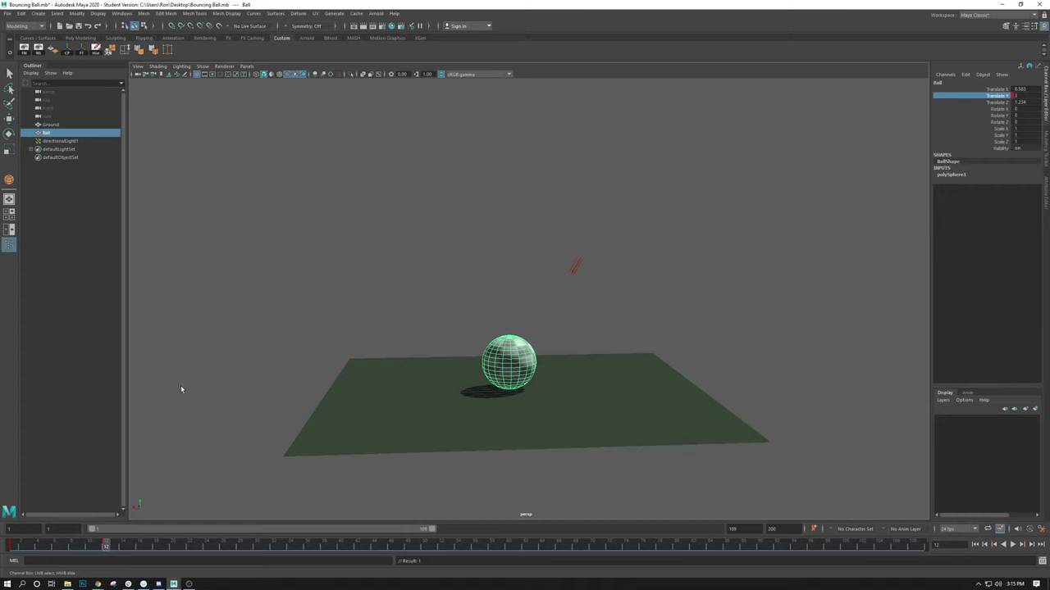
{"action": "left_click_drag", "start_coordinate": [98, 547], "coordinate": [13, 558]}
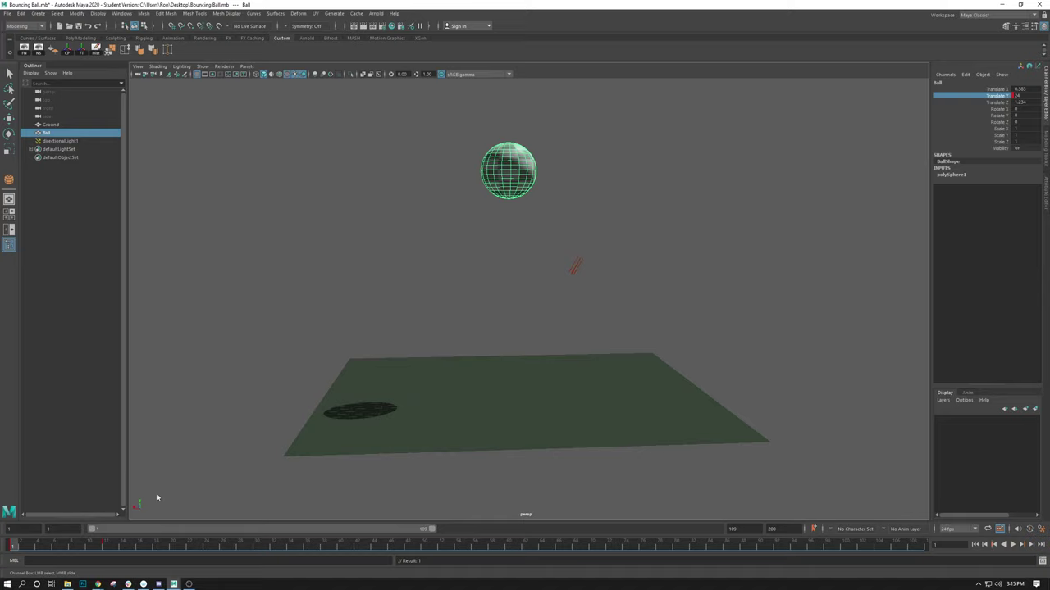
Scrub to frame 24 and switch to the Move tool
{"action": "left_click_drag", "start_coordinate": [115, 548], "coordinate": [205, 555]}
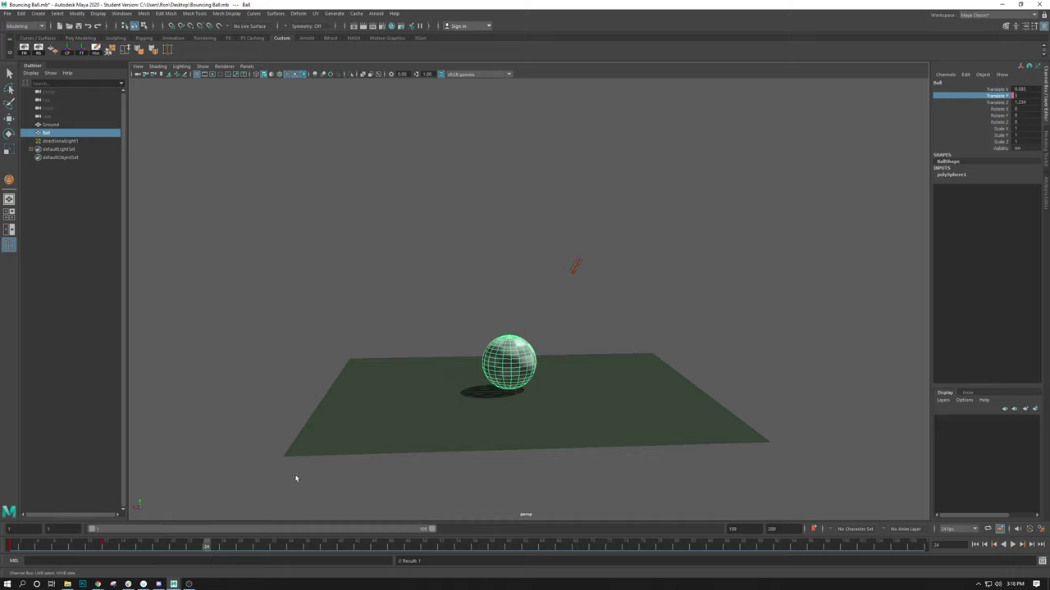
{"action": "key", "text": "w"}
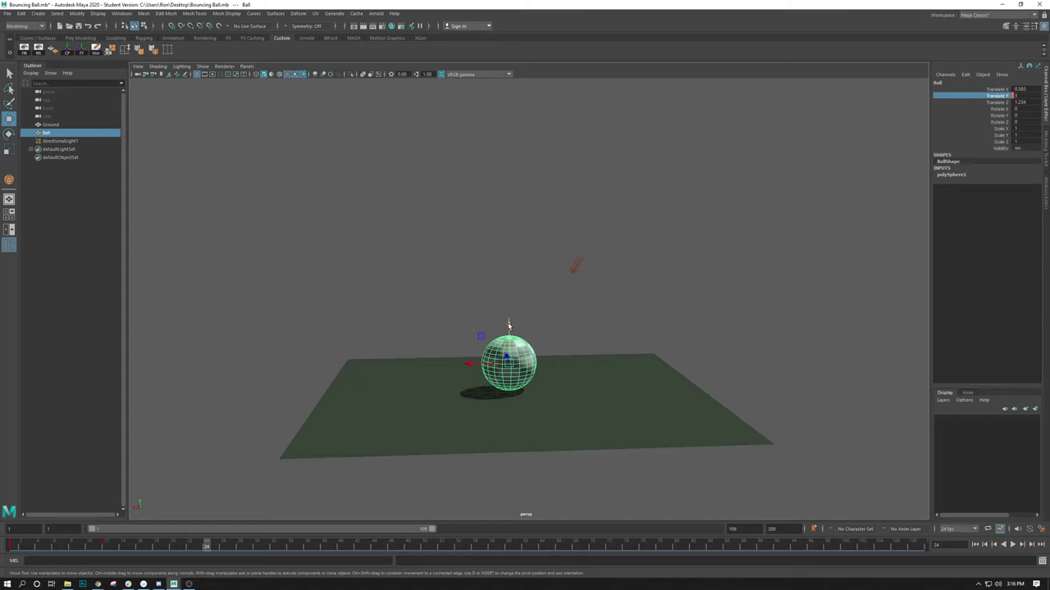
Raise the ball to Translate Y 14 and key that channel at frame 24
{"action": "left_click_drag", "start_coordinate": [508, 325], "coordinate": [509, 224]}
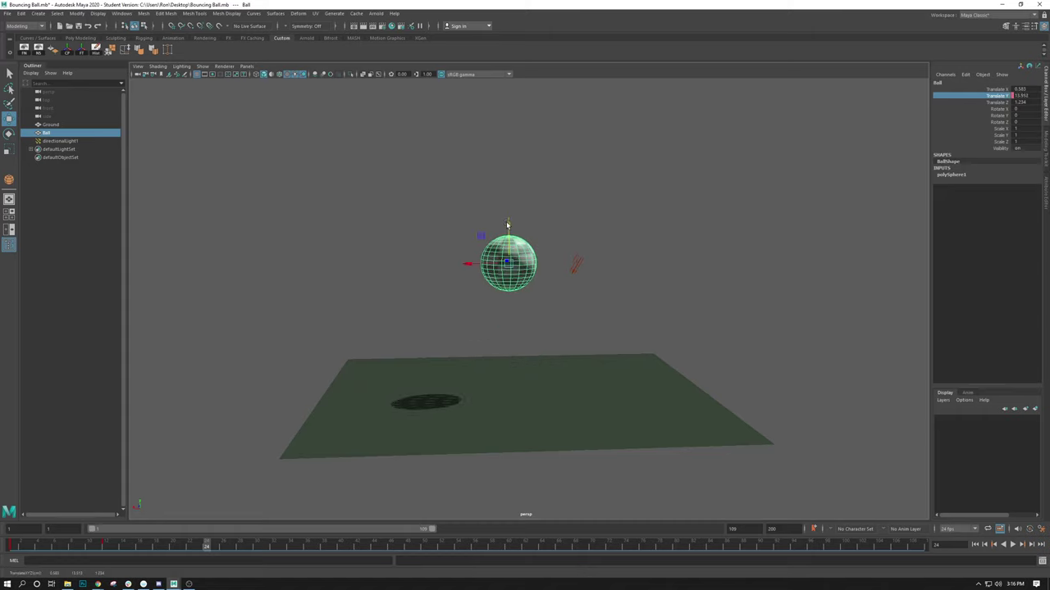
{"action": "left_click", "coordinate": [1025, 96]}
{"action": "key", "text": "BackSpace"}
{"action": "type", "text": "14"}
{"action": "key", "text": "Return"}
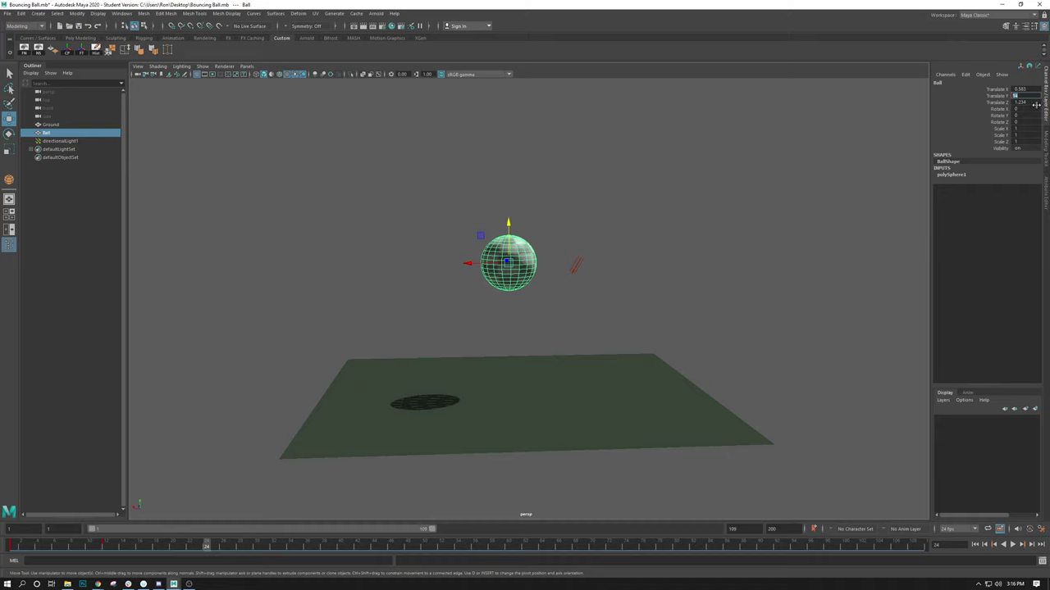
{"action": "right_click", "coordinate": [1002, 97]}
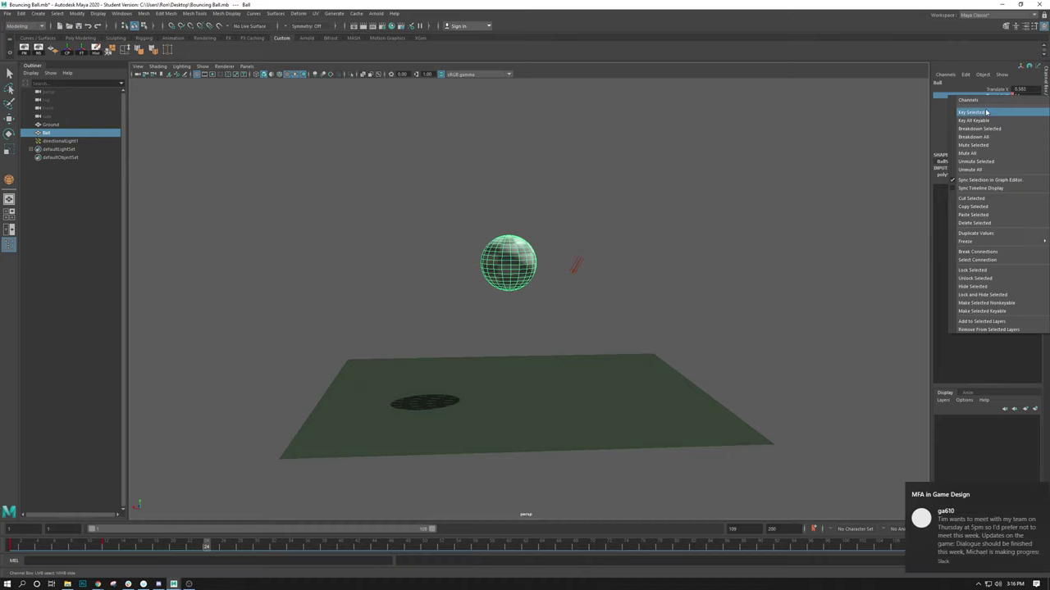
{"action": "left_click", "coordinate": [1009, 104]}
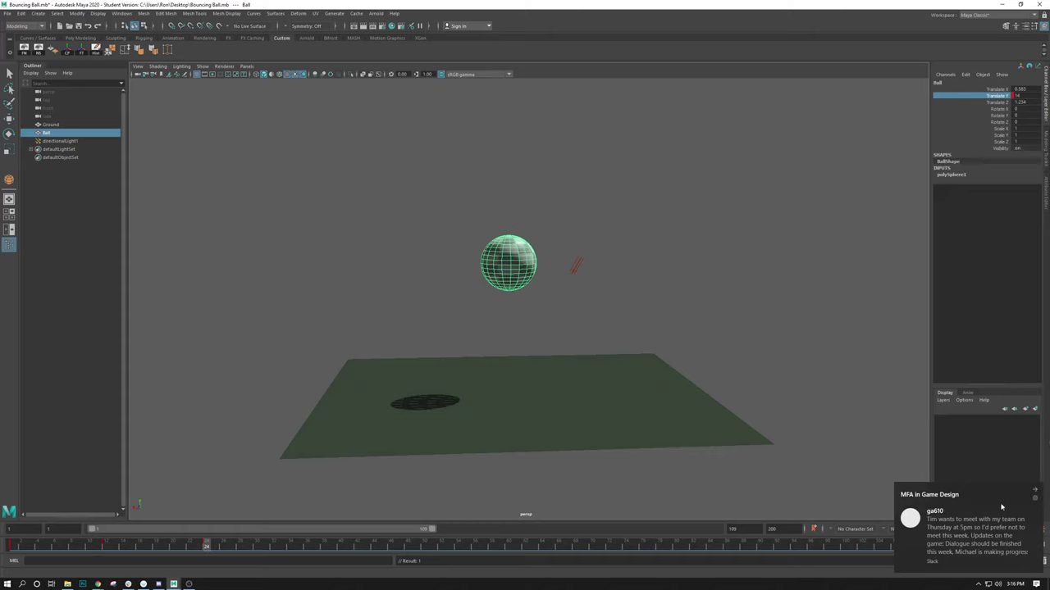
Dismiss the chat notification, scrub past frame 24, then return to frame 12
{"action": "left_click", "coordinate": [1034, 489]}
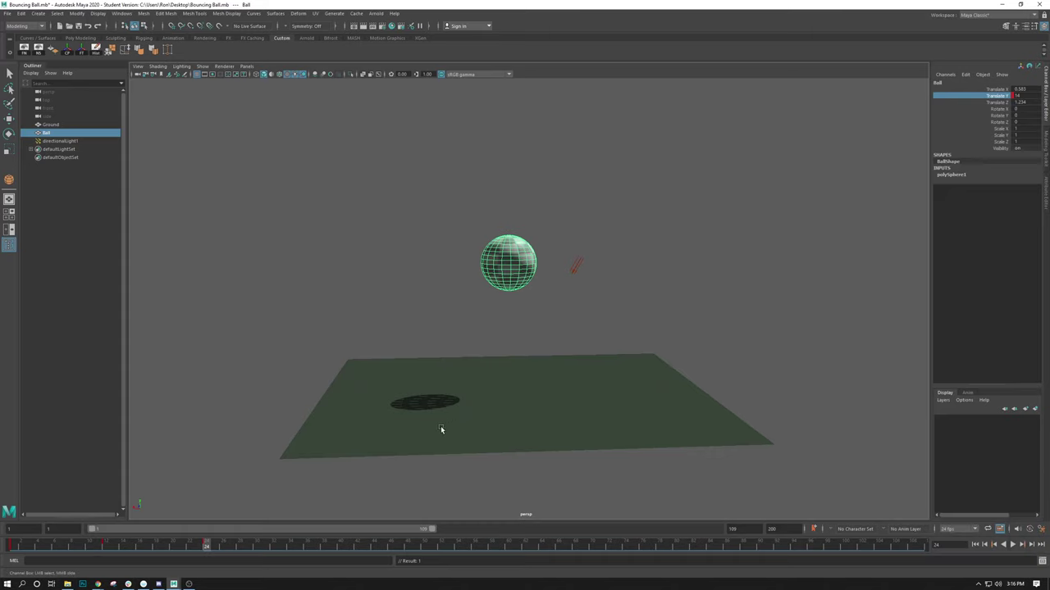
{"action": "left_click_drag", "start_coordinate": [206, 545], "coordinate": [306, 546]}
{"action": "left_click", "coordinate": [105, 548]}
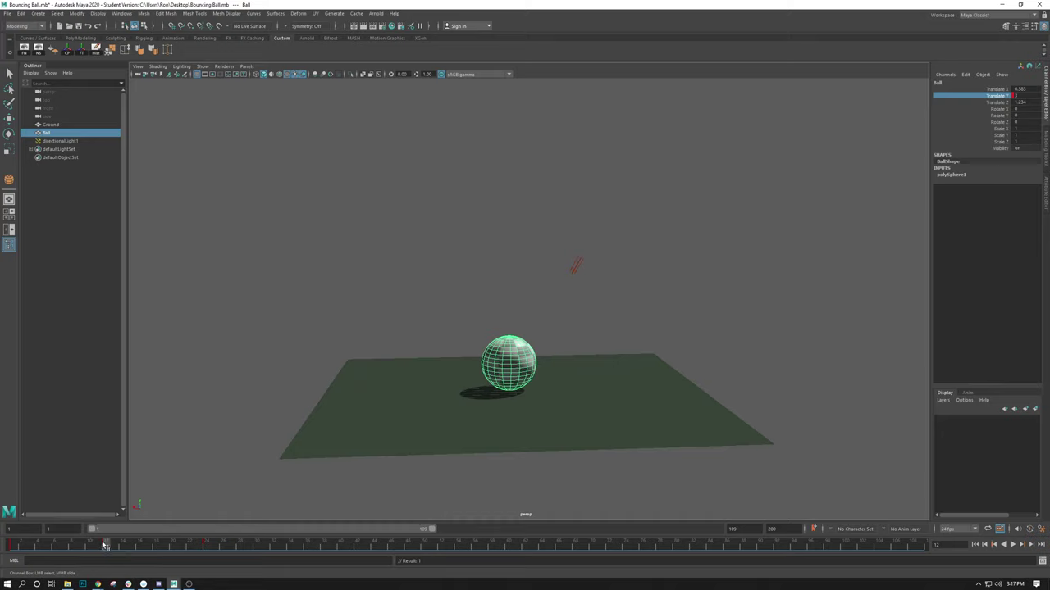
Copy the ball's ground-contact key from frame 12 on the time slider
{"action": "right_click", "coordinate": [105, 546]}
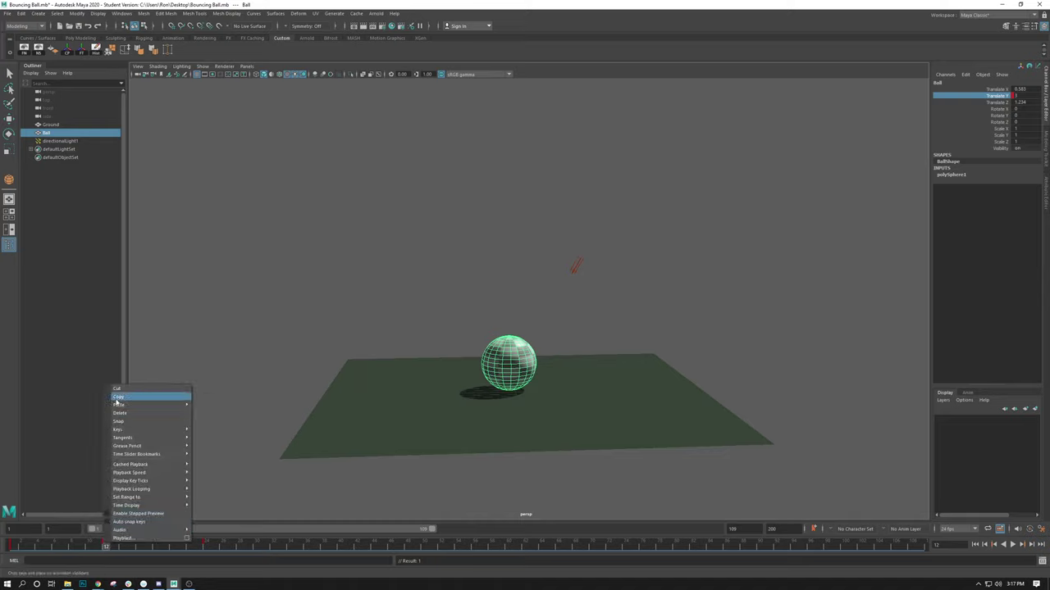
{"action": "left_click", "coordinate": [118, 397]}
{"action": "mouse_move", "coordinate": [105, 546]}
{"action": "left_mouse_down"}
{"action": "mouse_move", "coordinate": [92, 546]}
{"action": "mouse_move", "coordinate": [106, 550]}
{"action": "left_mouse_up"}
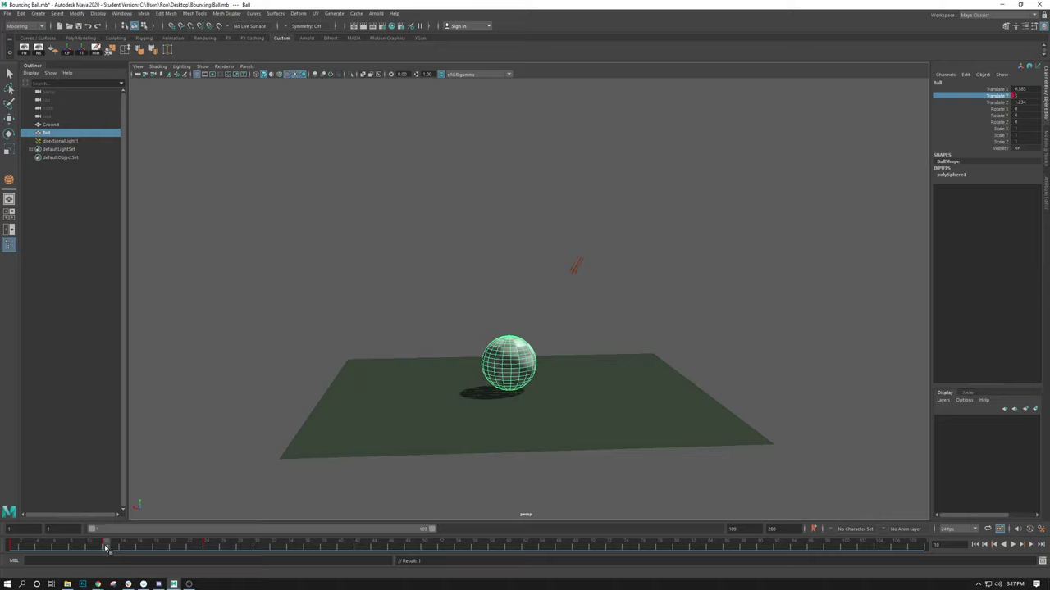
{"action": "right_click", "coordinate": [106, 548]}
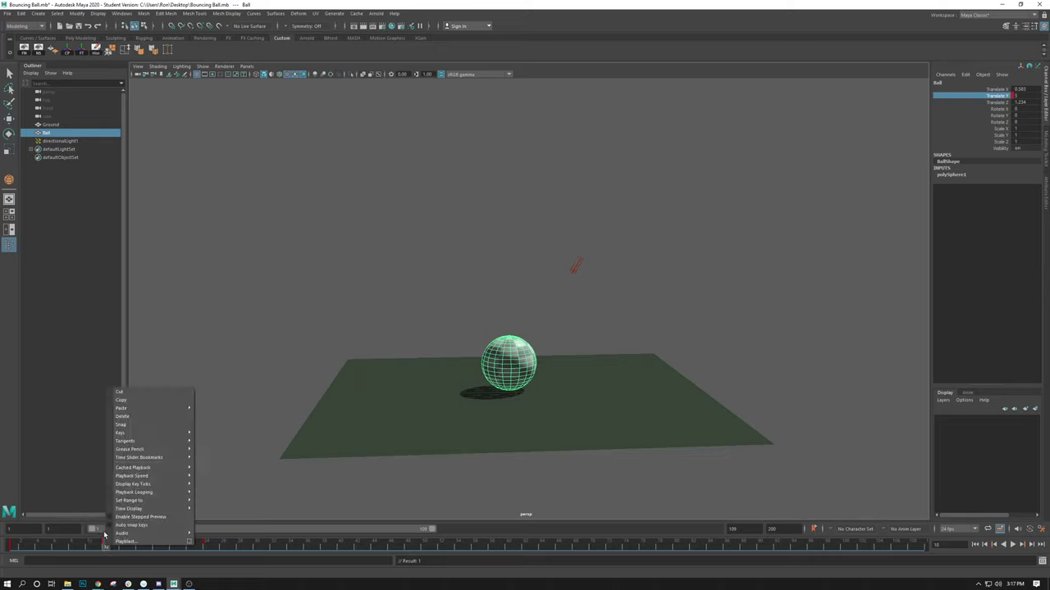
{"action": "left_click", "coordinate": [125, 400]}
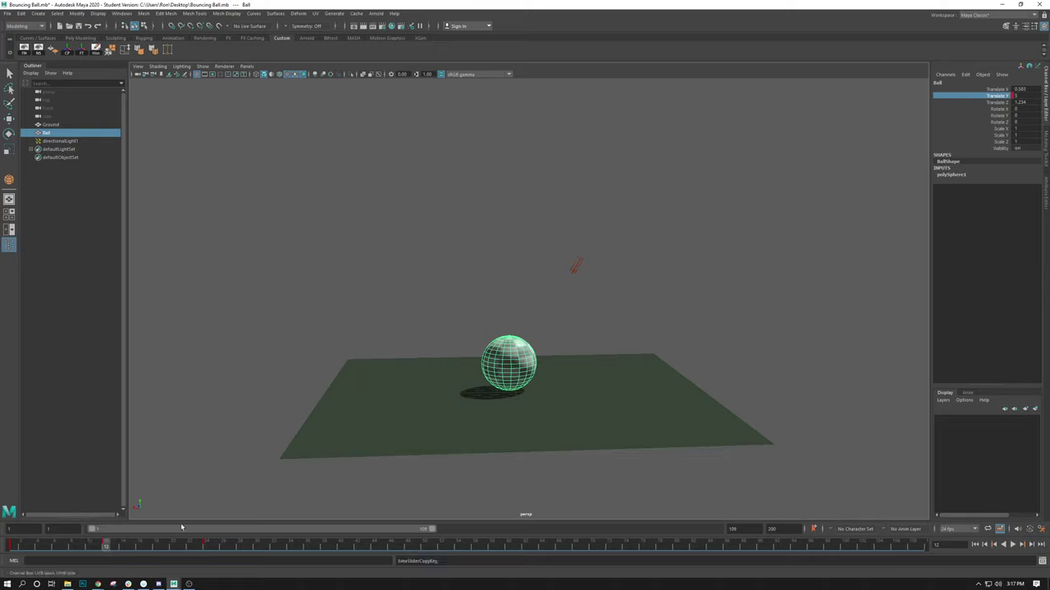
Paste the ground key at frame 36 and start playback with Alt+V
{"action": "left_click", "coordinate": [306, 548]}
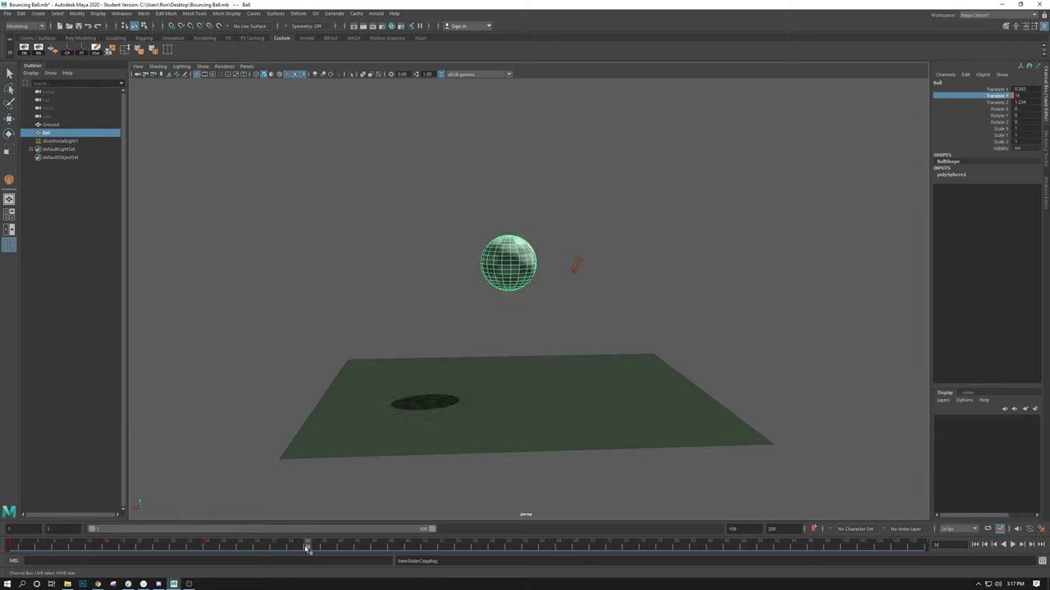
{"action": "right_click", "coordinate": [307, 548]}
{"action": "mouse_move", "coordinate": [337, 408]}
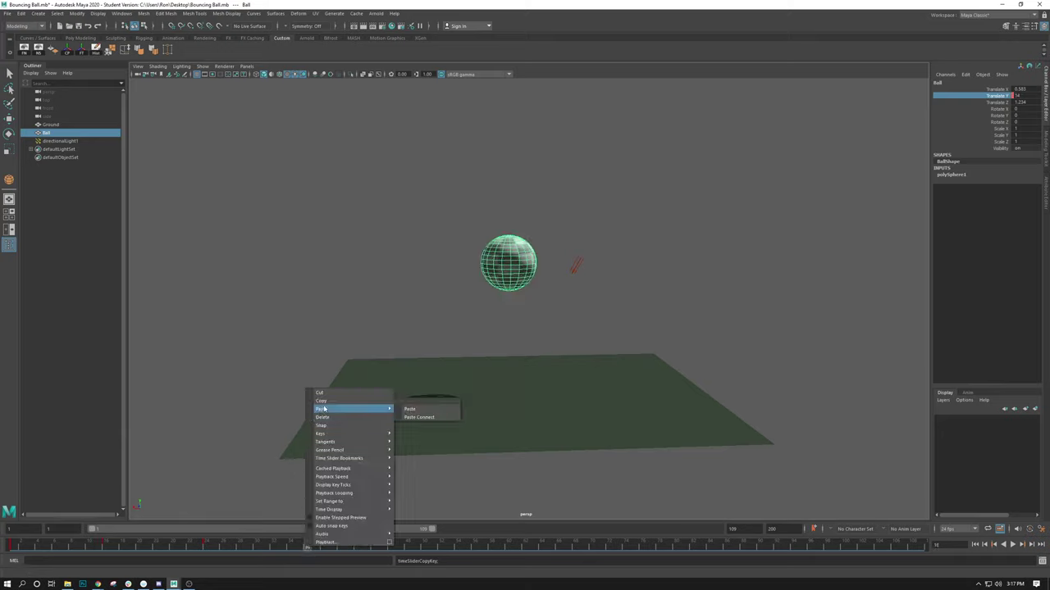
{"action": "left_click", "coordinate": [407, 409]}
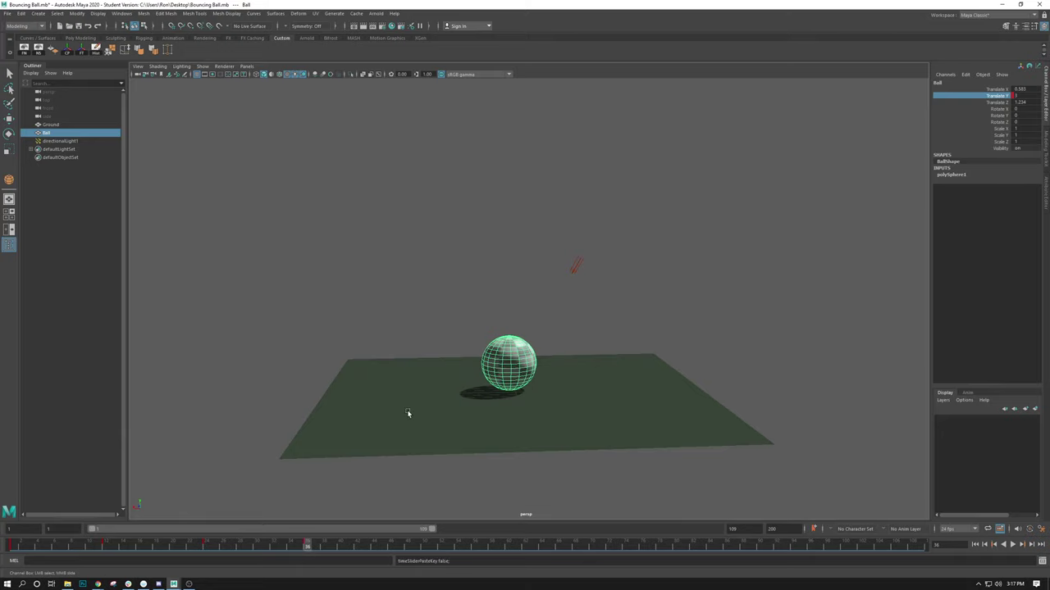
{"action": "key", "text": "alt+v"}
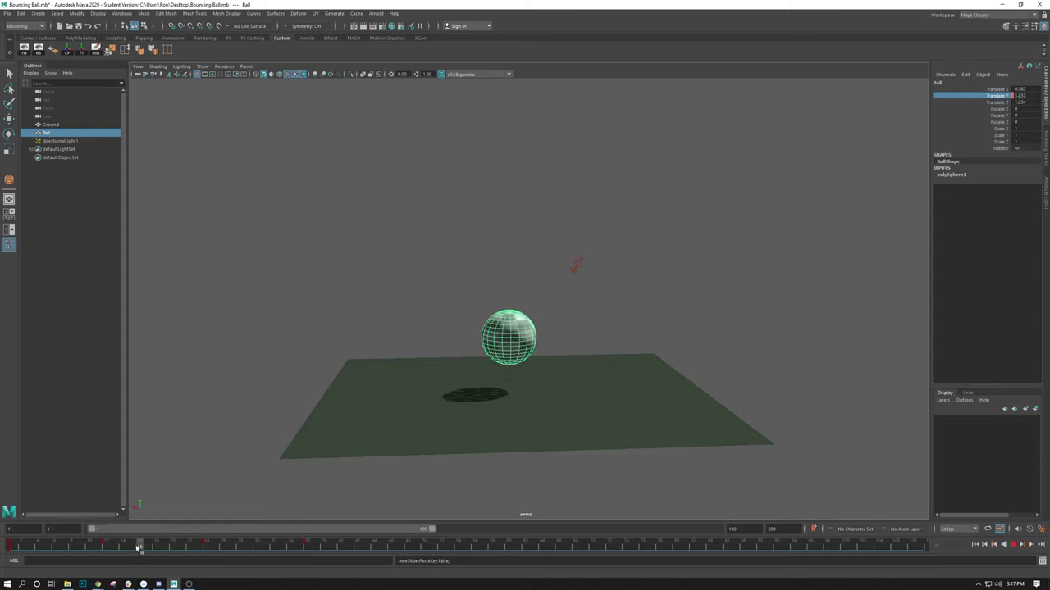
Stop playback, end the visible frame range at 102, and scrub to frame 48
{"action": "key", "text": "alt+v"}
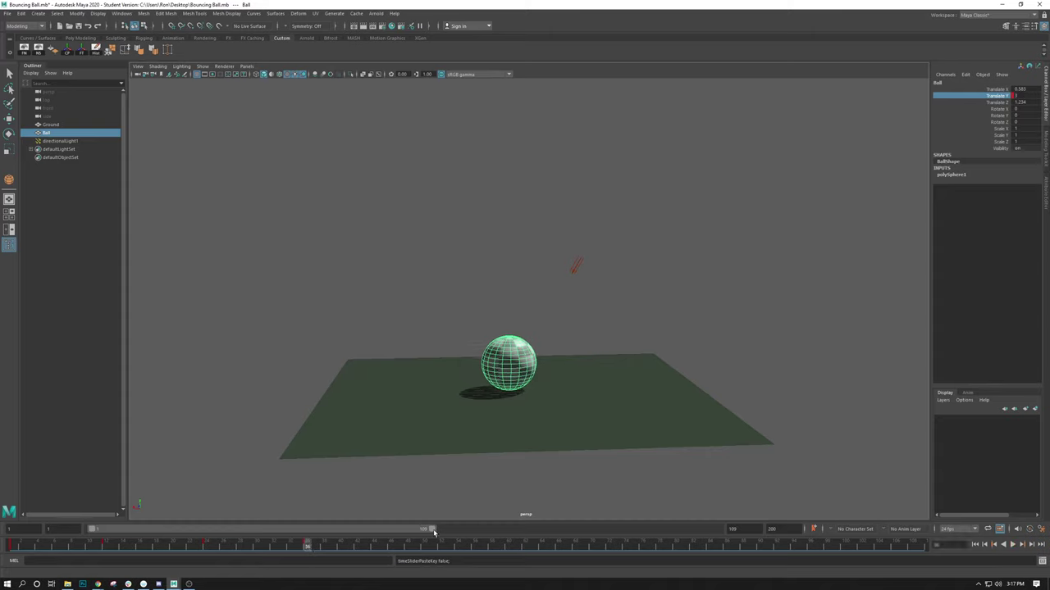
{"action": "left_click_drag", "start_coordinate": [433, 532], "coordinate": [717, 530]}
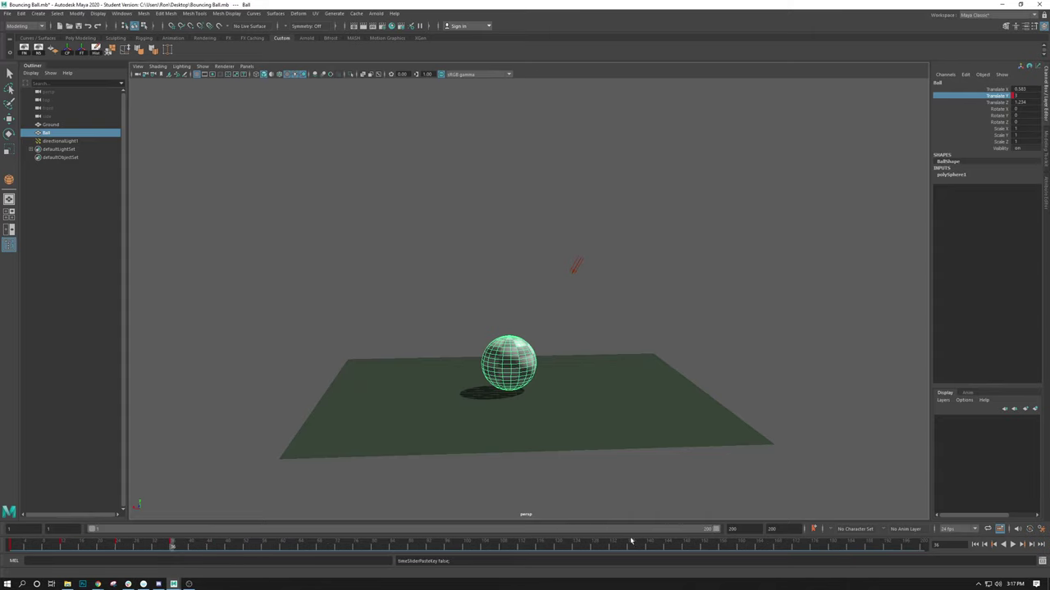
{"action": "left_click_drag", "start_coordinate": [715, 529], "coordinate": [410, 529]}
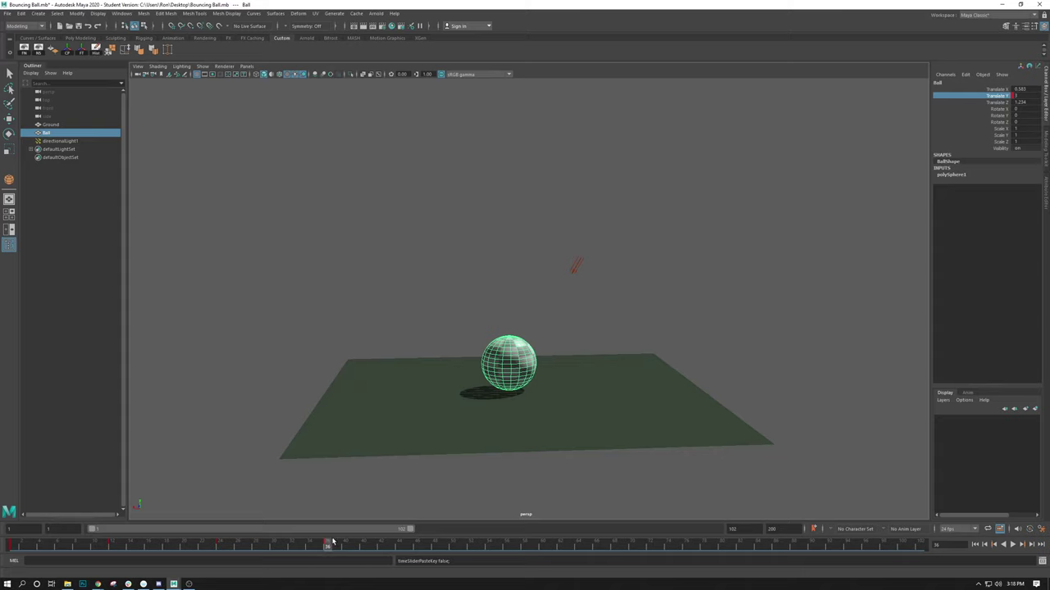
{"action": "mouse_move", "coordinate": [246, 547]}
{"action": "left_mouse_down"}
{"action": "mouse_move", "coordinate": [115, 552]}
{"action": "mouse_move", "coordinate": [322, 546]}
{"action": "mouse_move", "coordinate": [327, 559]}
{"action": "mouse_move", "coordinate": [440, 545]}
{"action": "left_mouse_up"}
Raise the ball's Translate Y and key it in the air at frame 48
{"action": "double_click", "coordinate": [1016, 96]}
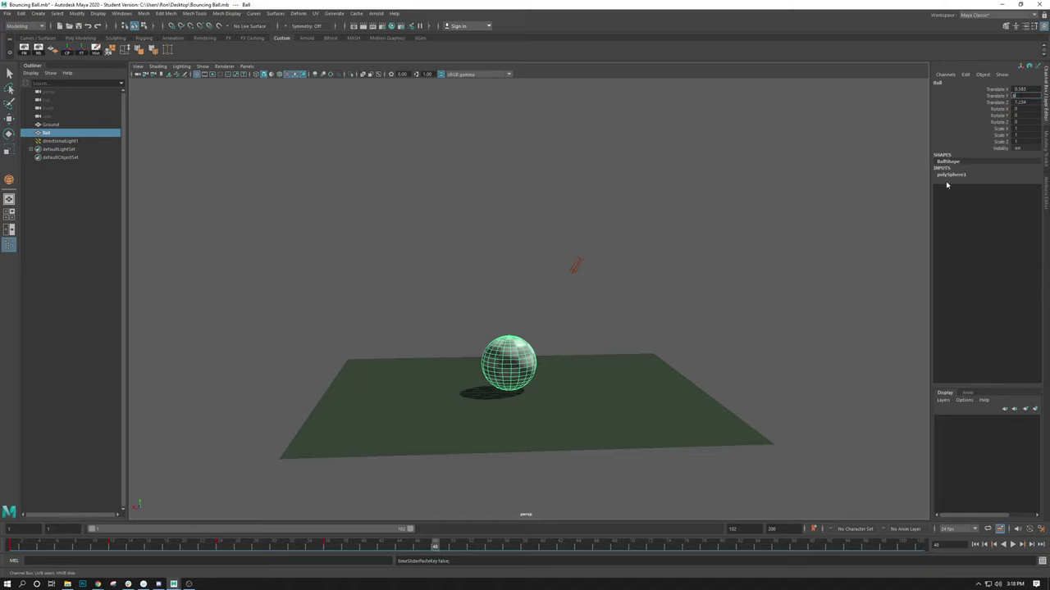
{"action": "key", "text": "Return"}
{"action": "left_click", "coordinate": [992, 96]}
{"action": "right_click", "coordinate": [991, 96]}
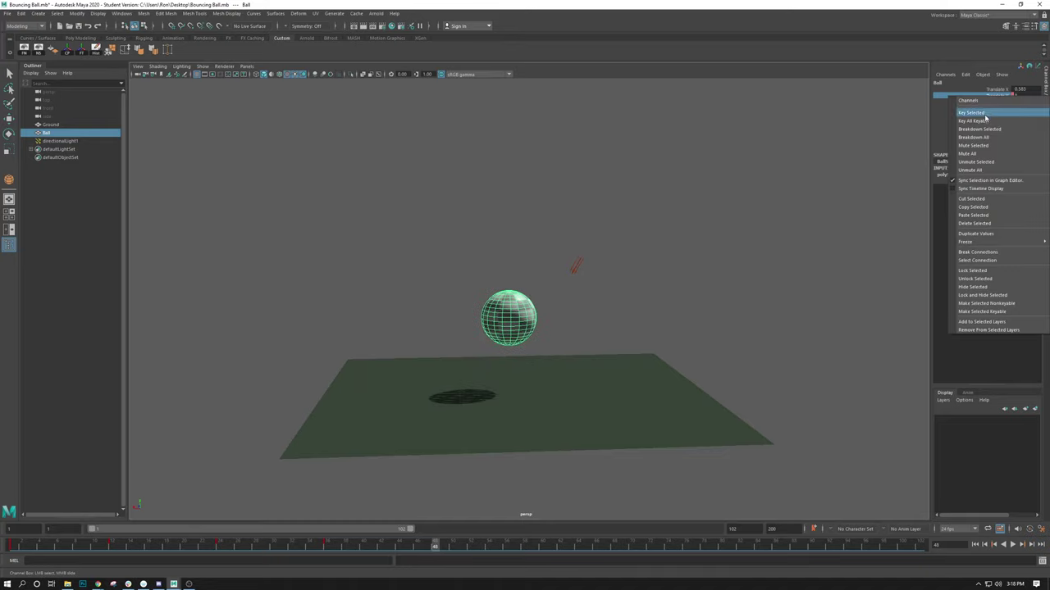
{"action": "left_click", "coordinate": [985, 116]}
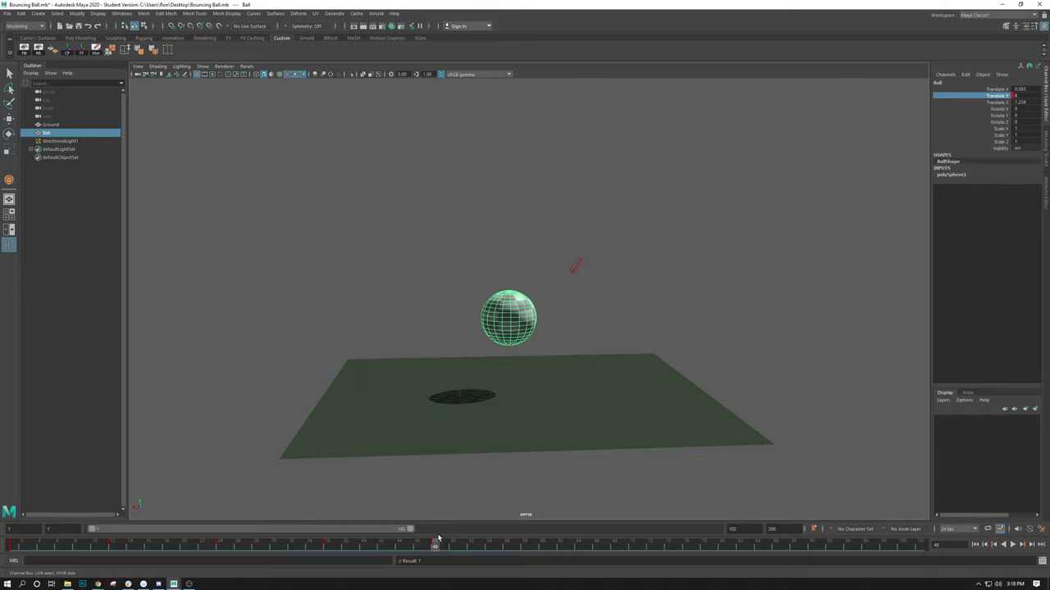
Paste the ground-level key at frame 60 so the ball lands again
{"action": "left_click_drag", "start_coordinate": [439, 547], "coordinate": [544, 549]}
{"action": "right_click", "coordinate": [544, 550]}
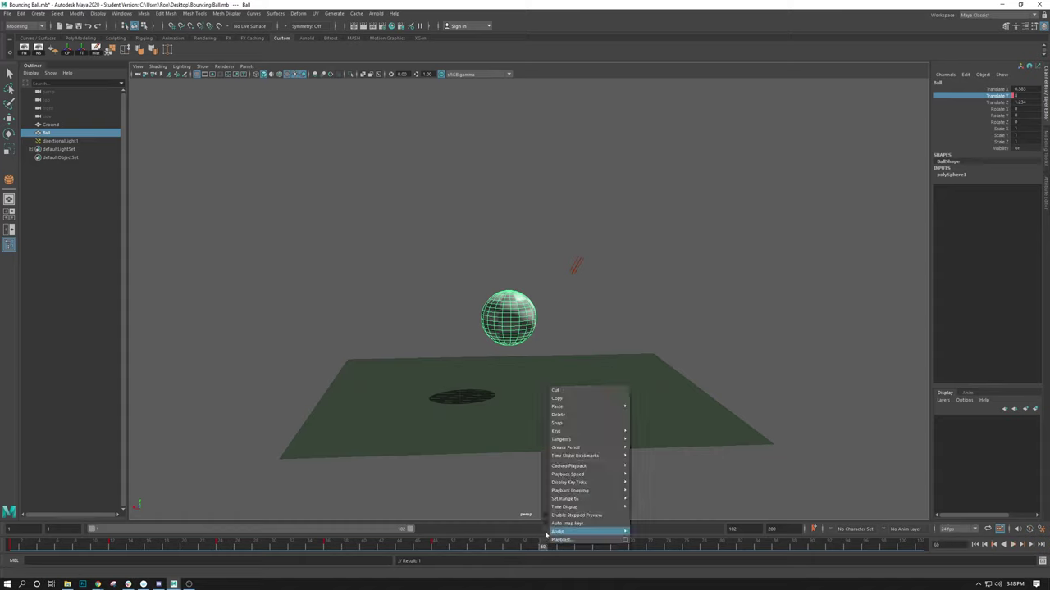
{"action": "mouse_move", "coordinate": [561, 433]}
{"action": "mouse_move", "coordinate": [566, 407]}
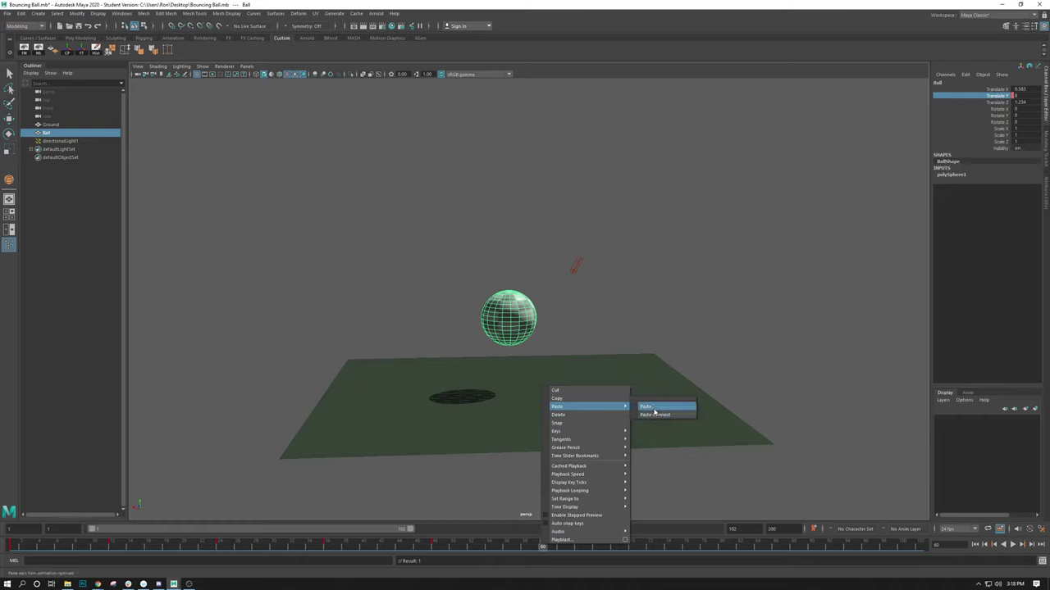
{"action": "left_click", "coordinate": [653, 411]}
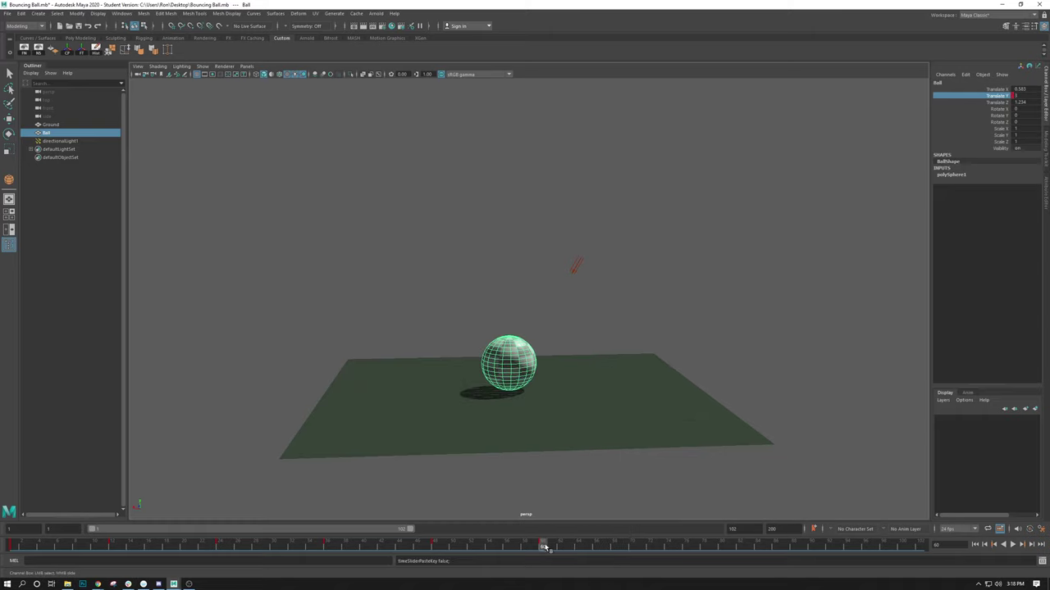
Key a smaller Translate Y for the ball at frame 72 for a lower bounce
{"action": "key", "text": "alt+v"}
{"action": "key", "text": "alt+v"}
{"action": "left_click", "coordinate": [1016, 96]}
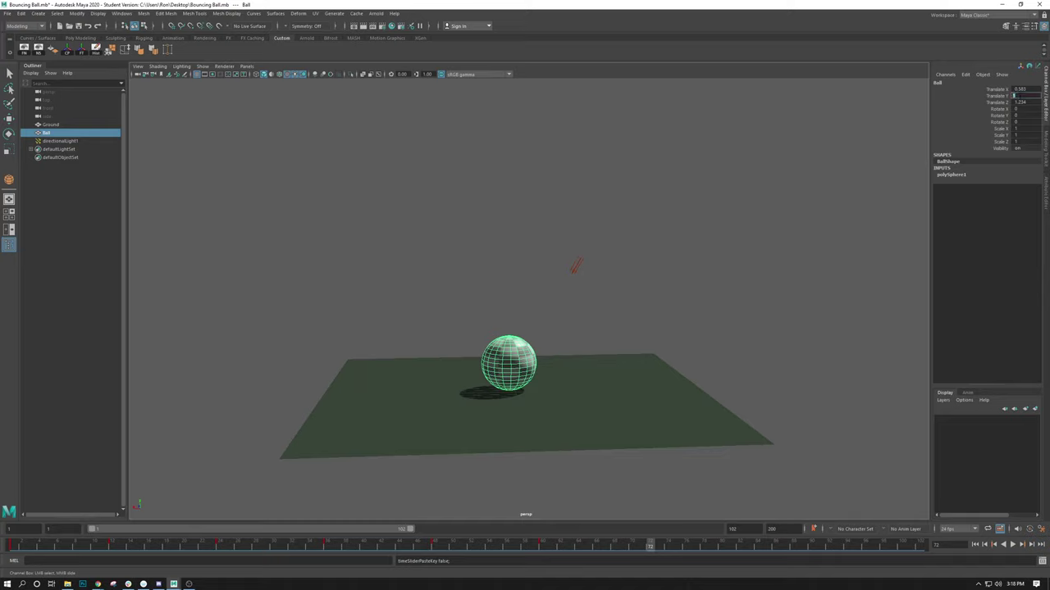
{"action": "key", "text": "Return"}
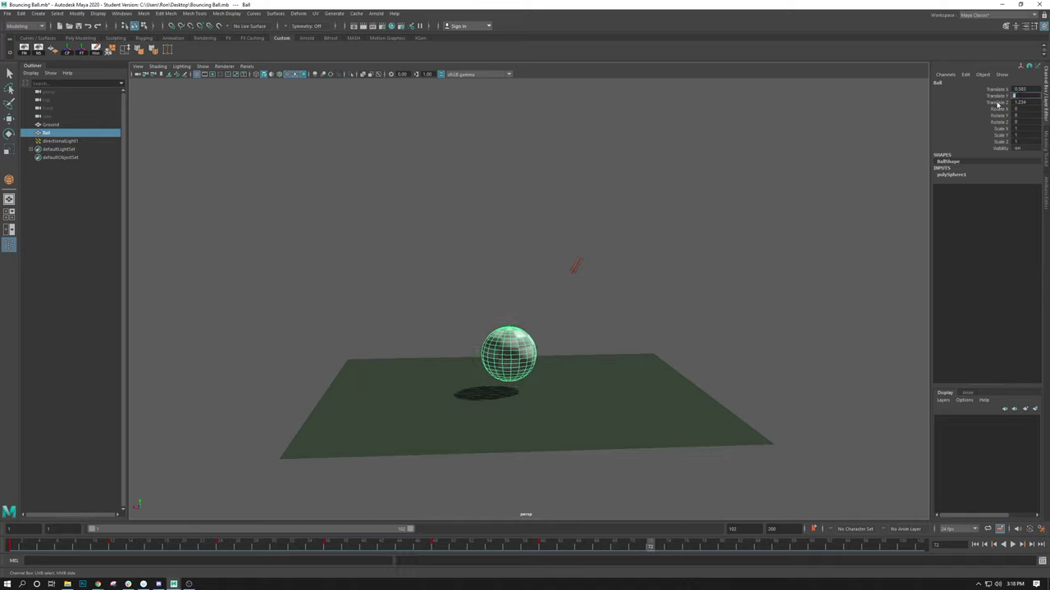
{"action": "right_click", "coordinate": [998, 96]}
{"action": "left_click", "coordinate": [984, 109]}
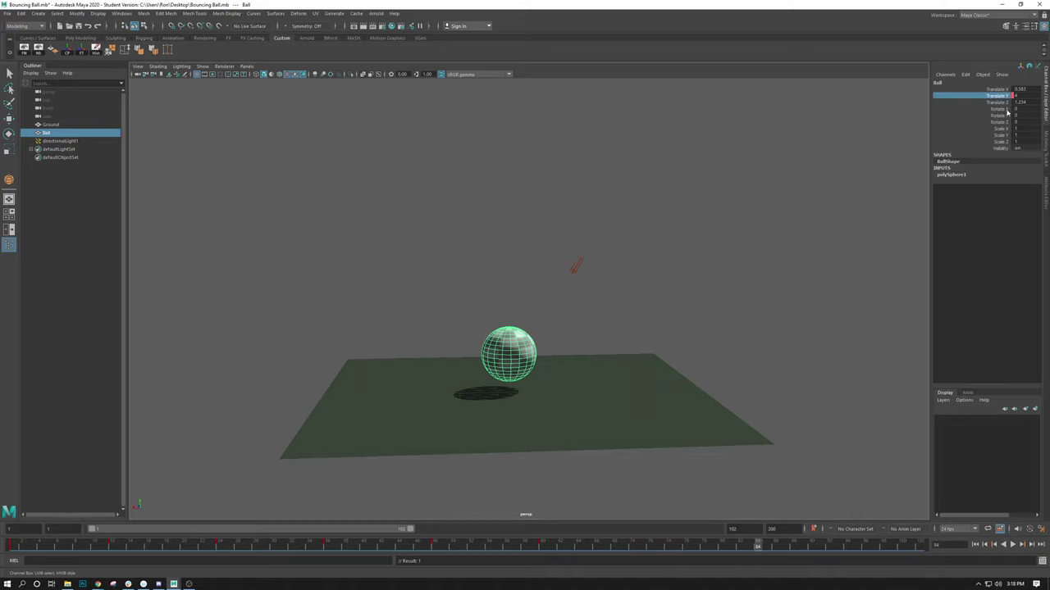
Paste the ground-level key at frame 84, returning the ball to the ground
{"action": "right_click", "coordinate": [758, 545]}
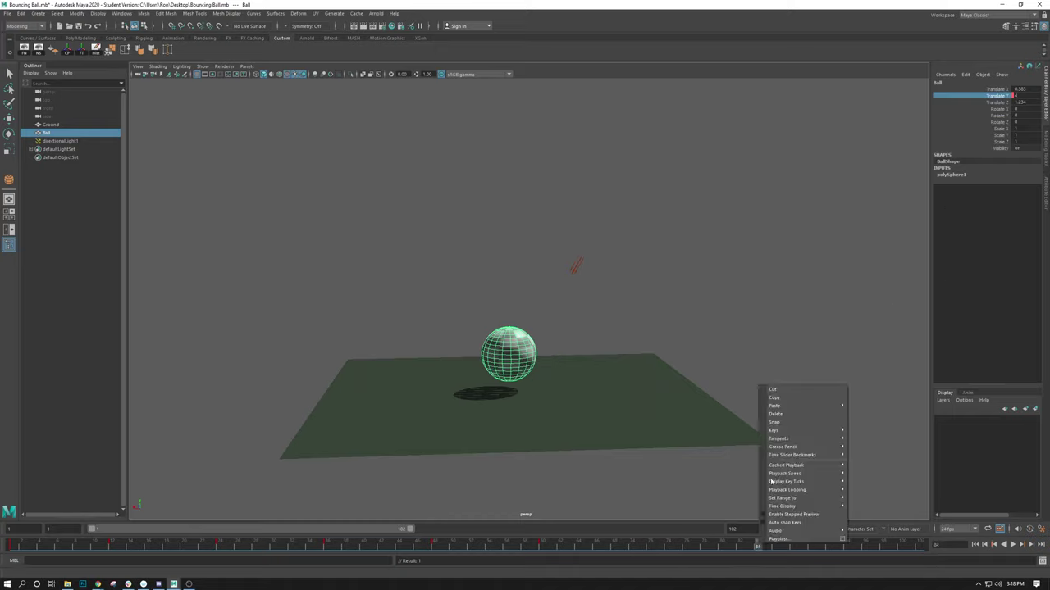
{"action": "mouse_move", "coordinate": [777, 409]}
{"action": "left_click", "coordinate": [873, 407]}
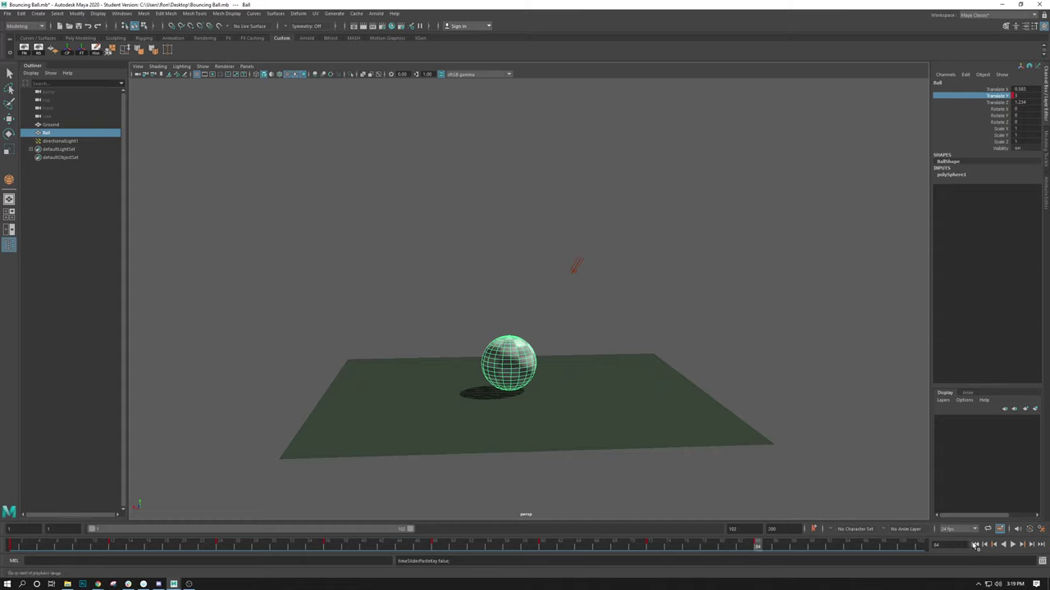
Play the bouncing-ball animation from frame 1 and stop it around frame 44
{"action": "left_click", "coordinate": [974, 545]}
{"action": "left_click", "coordinate": [1013, 545]}
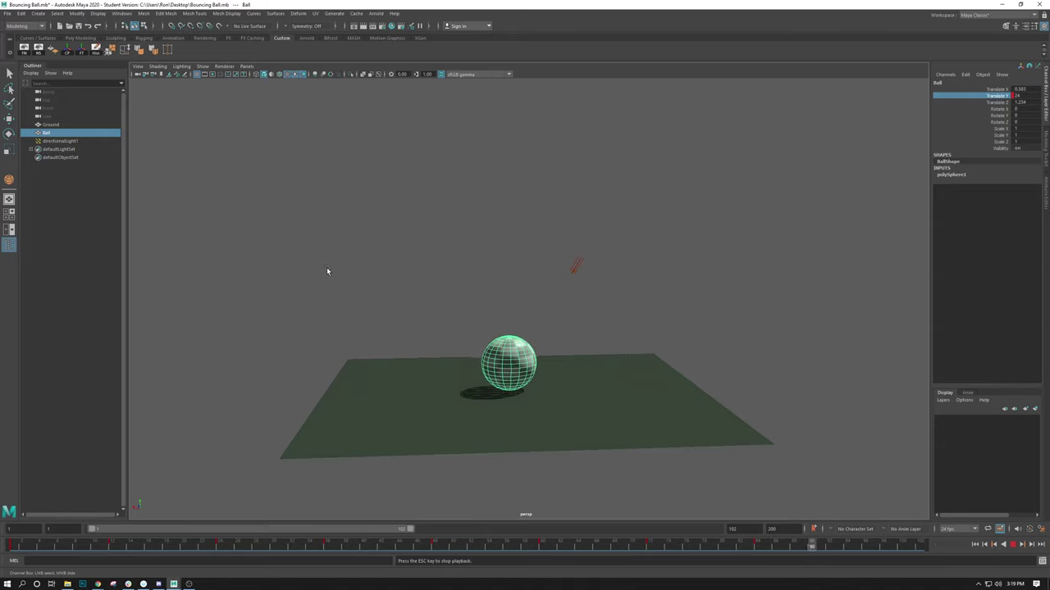
{"action": "left_click", "coordinate": [1012, 545]}
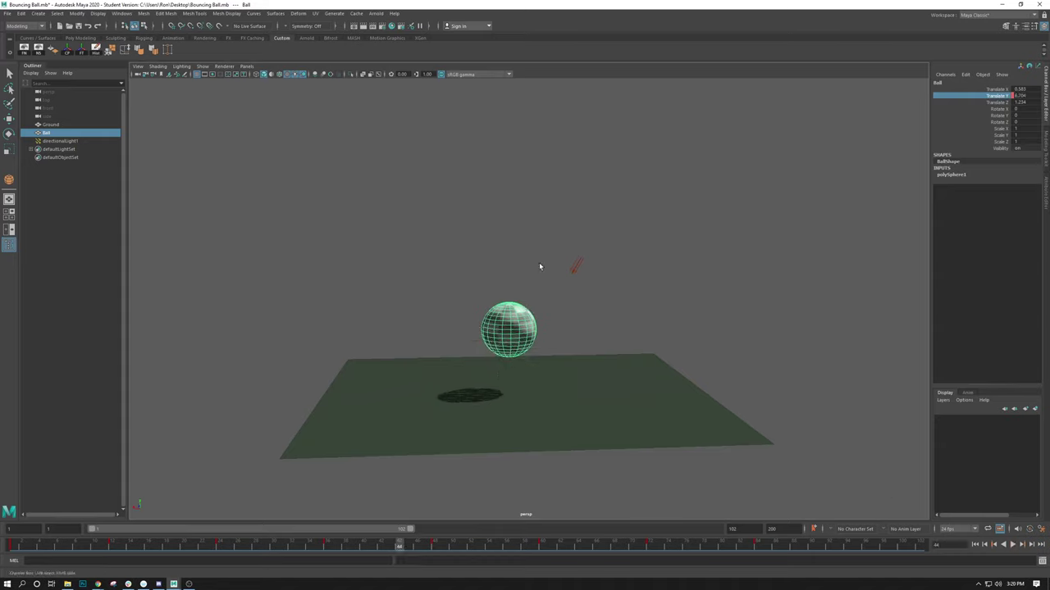